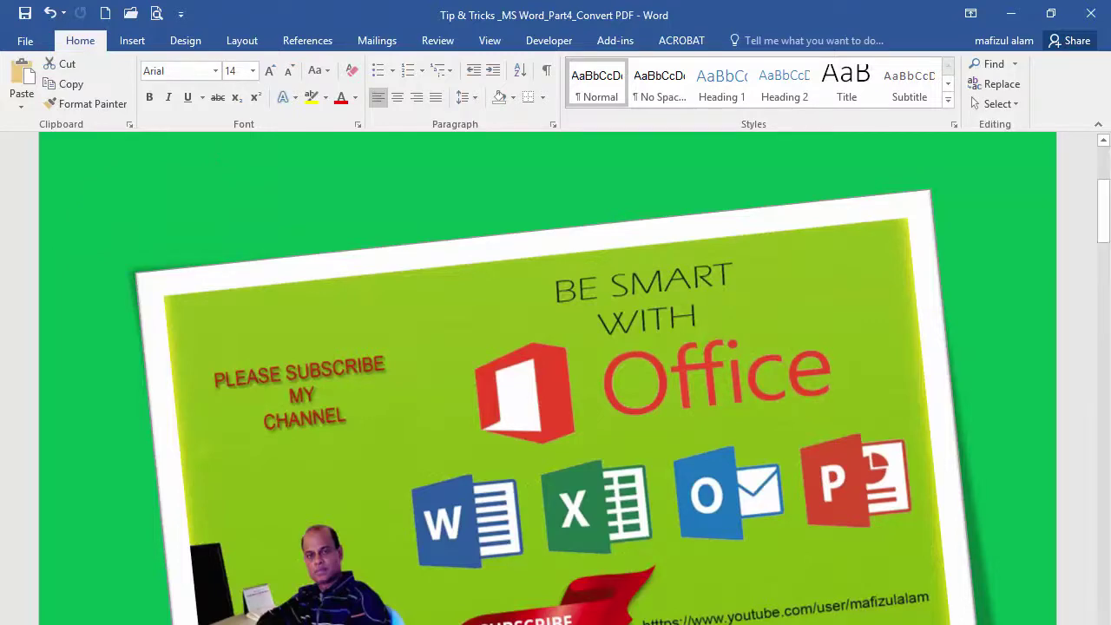
Step: Scroll from the cover page down to the Option 1 'Convert Word file to PDF' steps
scroll(556, 378, "down", 10)
scroll(555, 377, "down", 4)
scroll(556, 378, "down", 2)
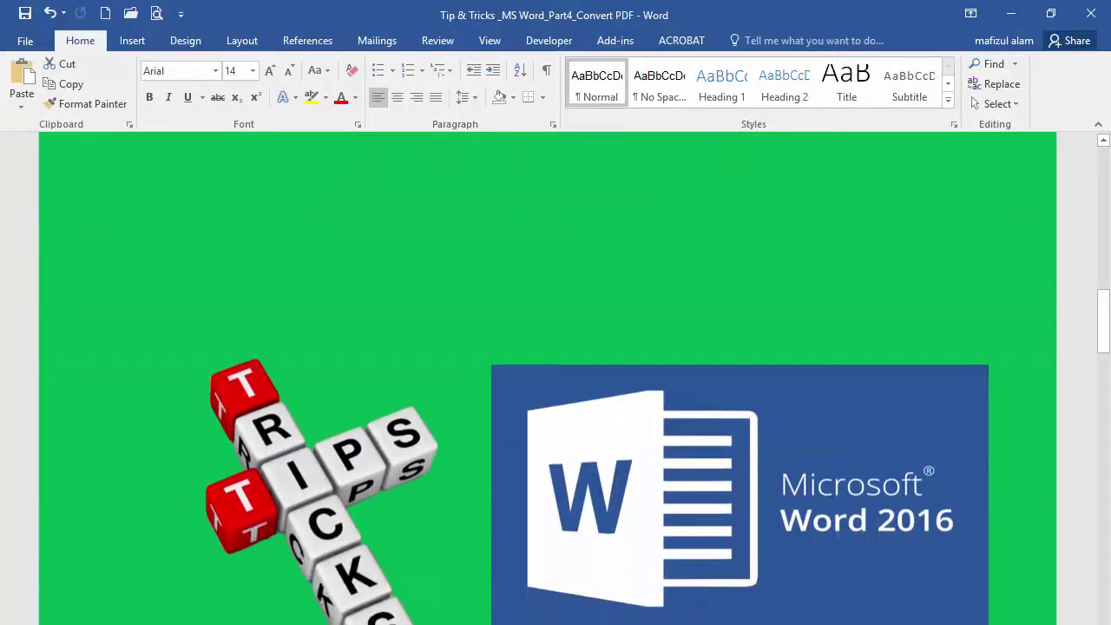
scroll(555, 377, "down", 6)
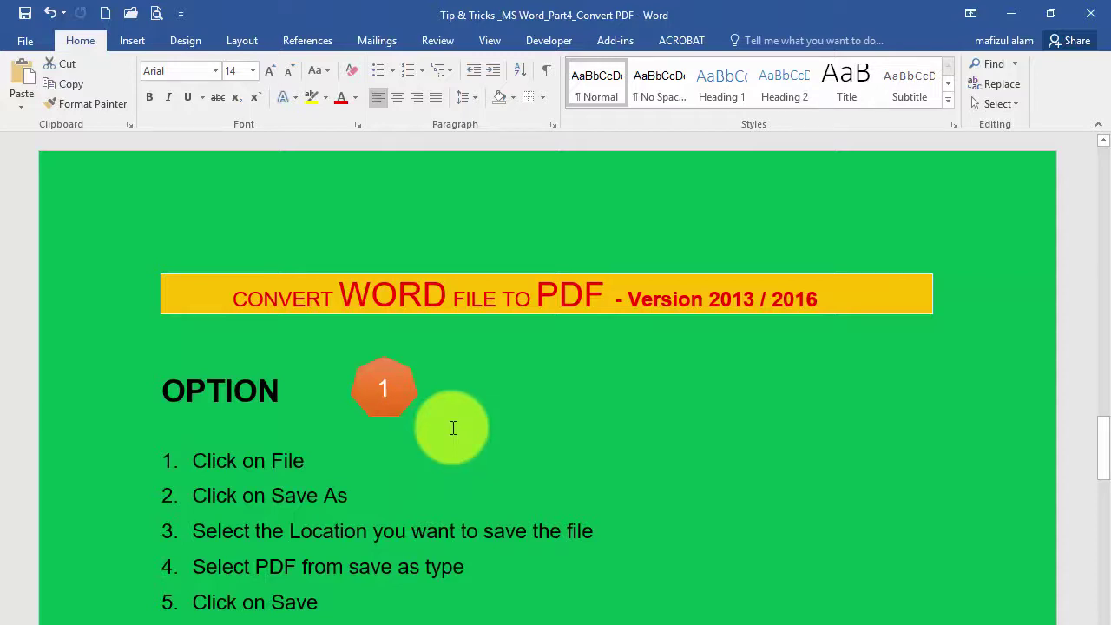
Step: Save the document as a PDF on the Desktop, replacing the existing copy, then close Acrobat
left_click(28, 45)
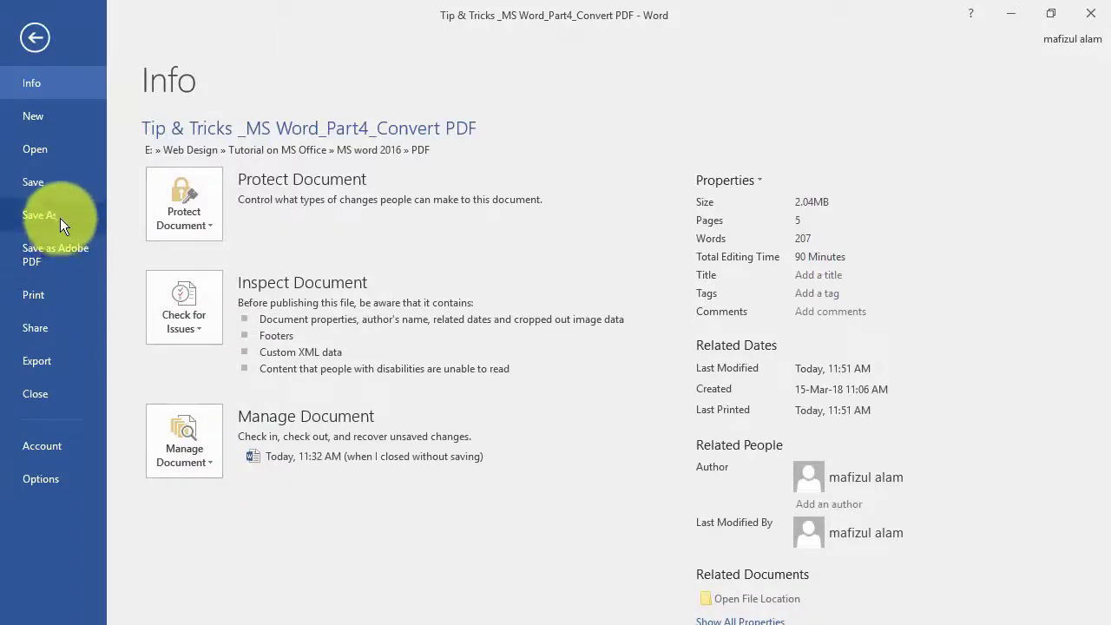
left_click(60, 213)
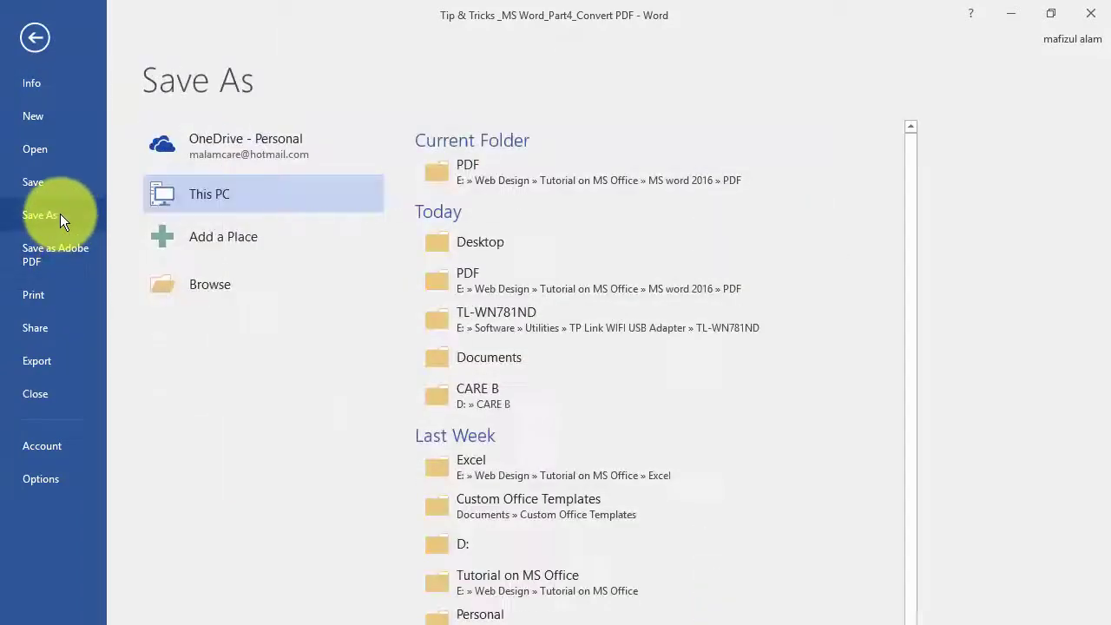
left_click(215, 285)
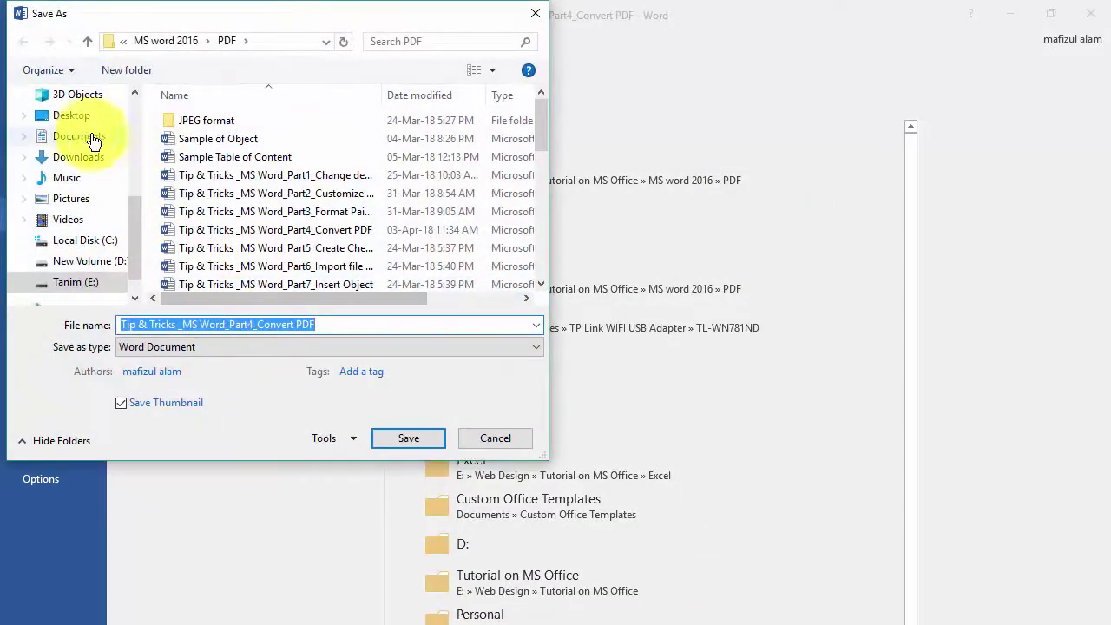
left_click(71, 115)
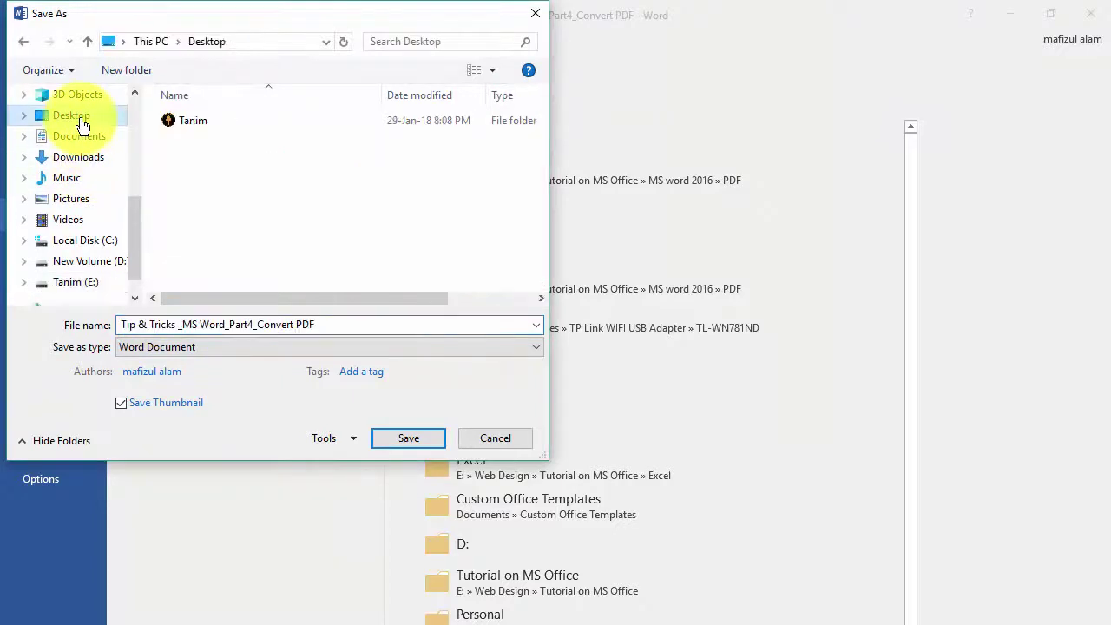
left_click(229, 348)
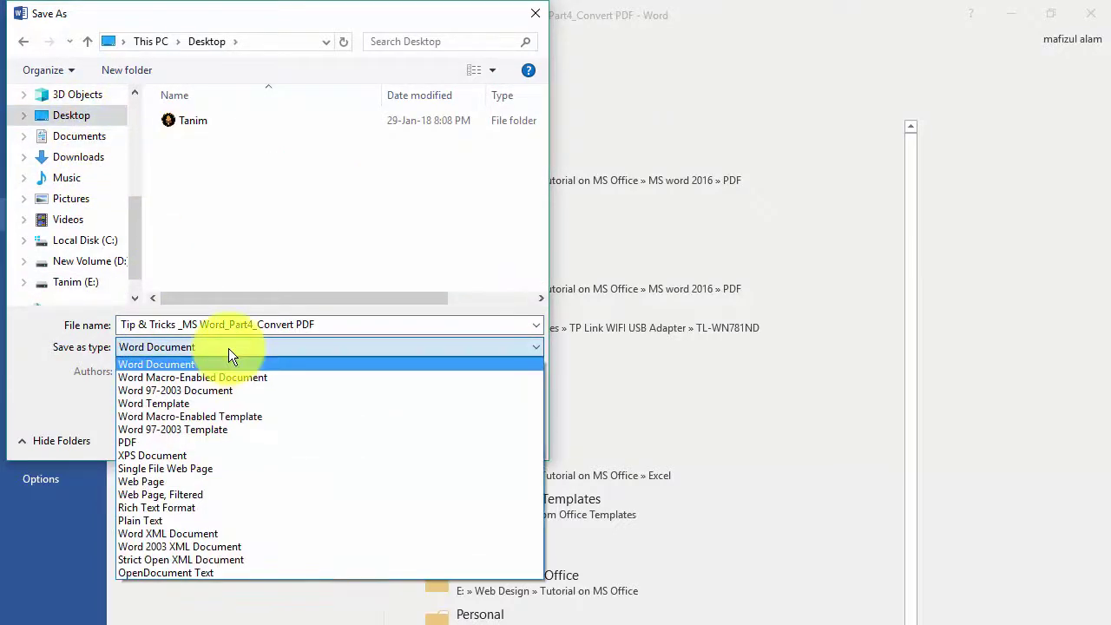
left_click(179, 441)
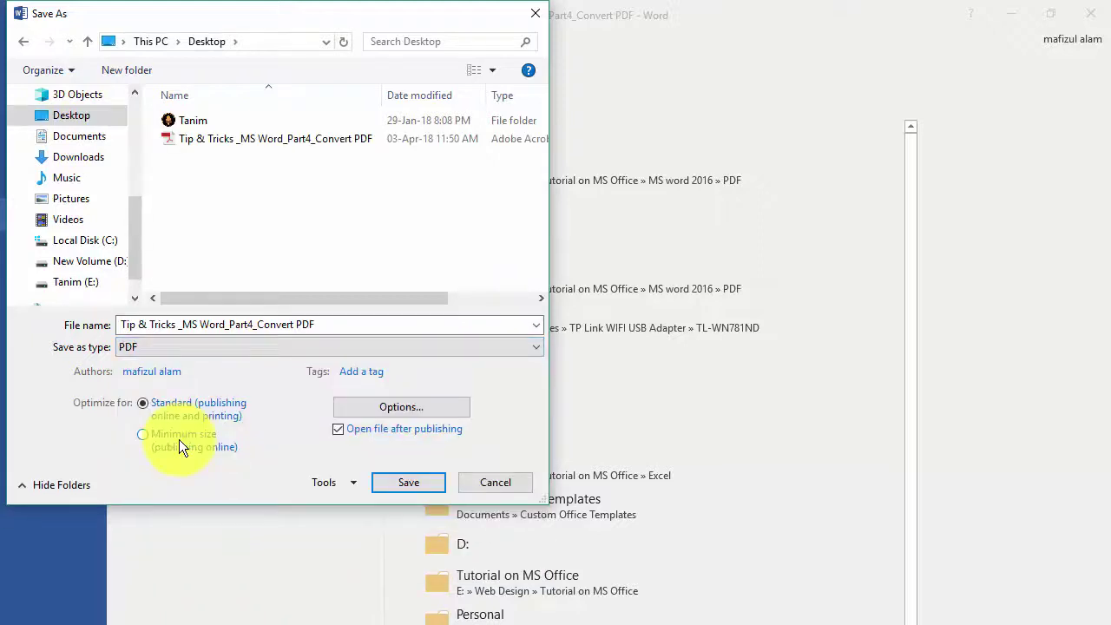
left_click(425, 483)
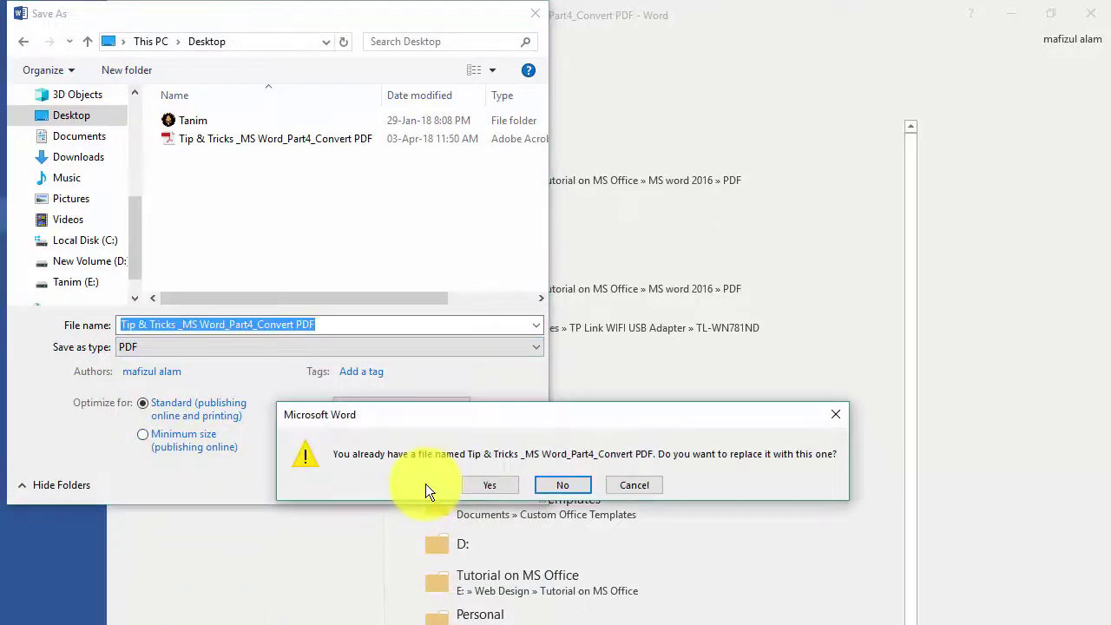
left_click(499, 486)
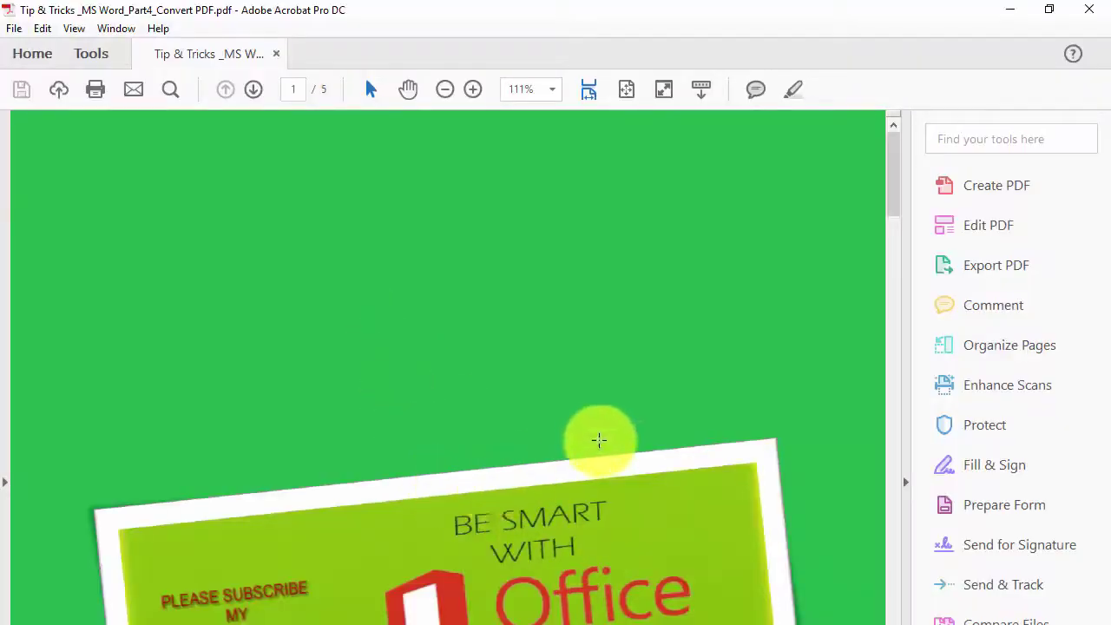
left_click(1089, 9)
scroll(645, 536, "down", 3)
Step: Scroll to Option 2 and open Word's Create PDF/XPS publish window from Export
scroll(640, 529, "down", 3)
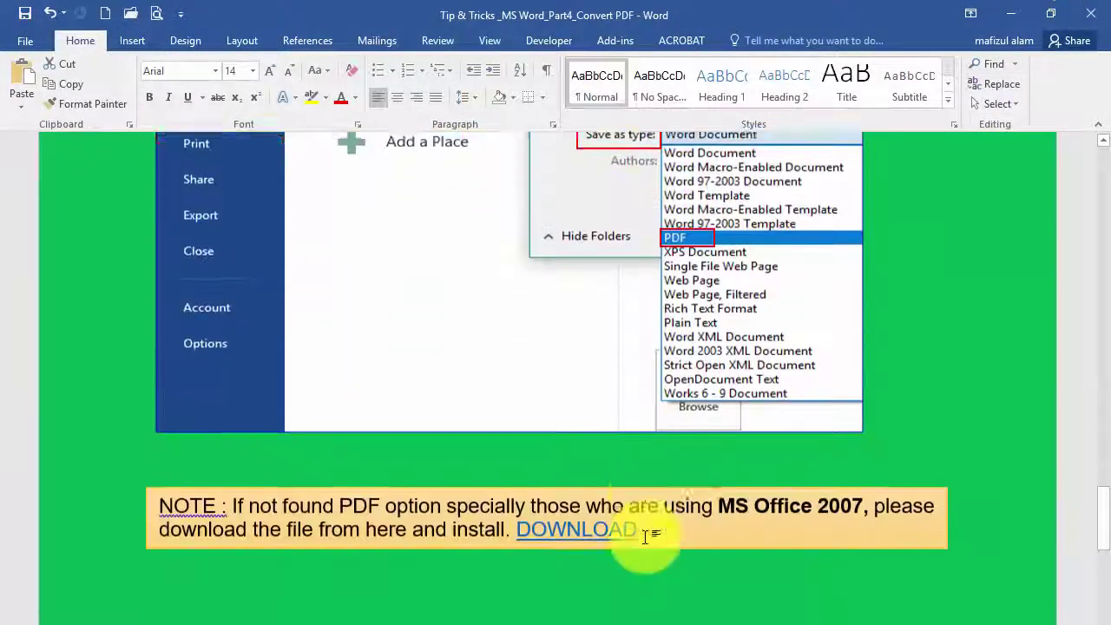
scroll(647, 537, "down", 4)
scroll(647, 538, "down", 3)
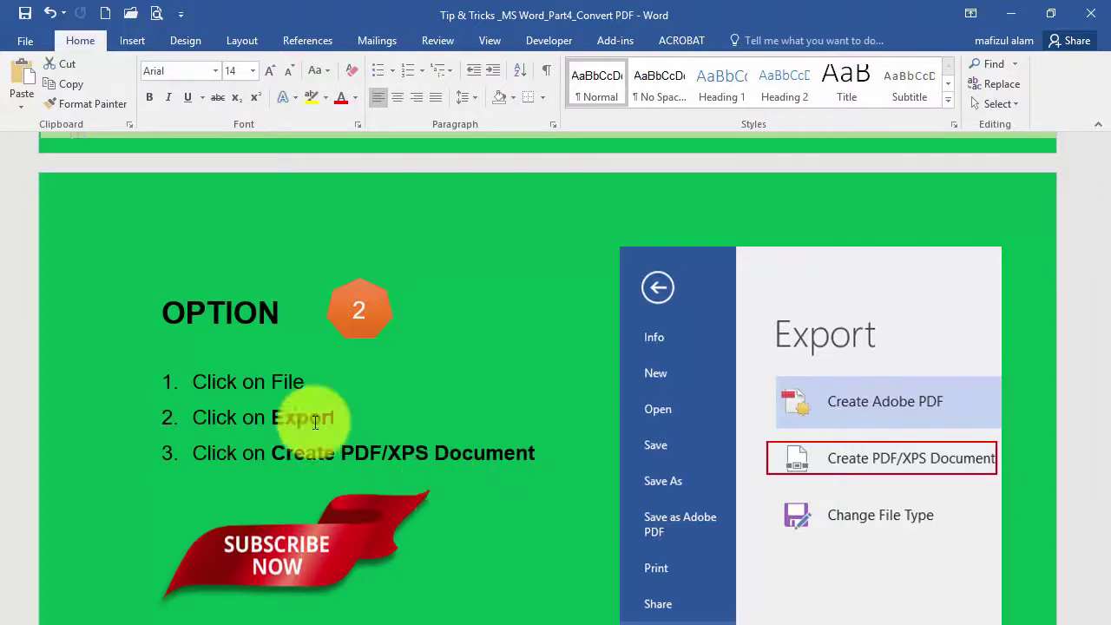
left_click(23, 39)
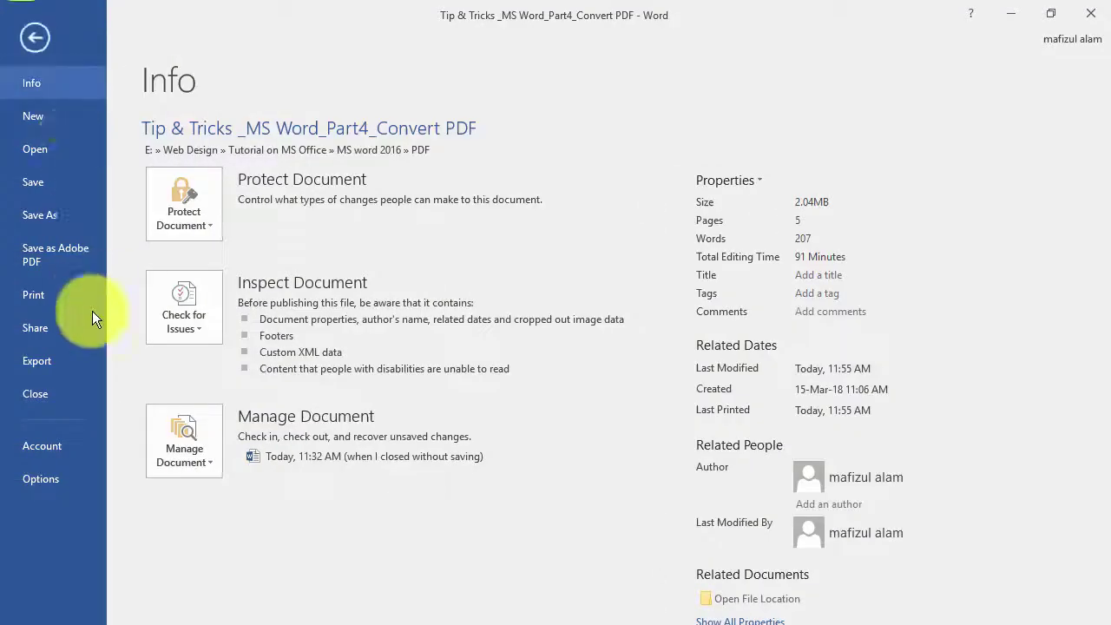
left_click(56, 364)
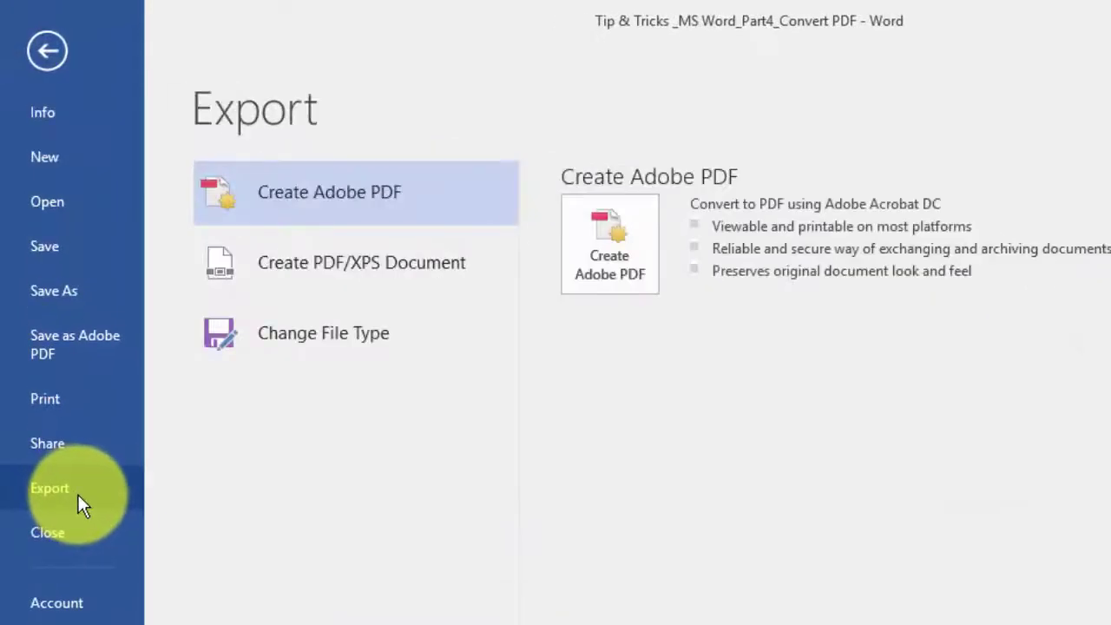
left_click(340, 267)
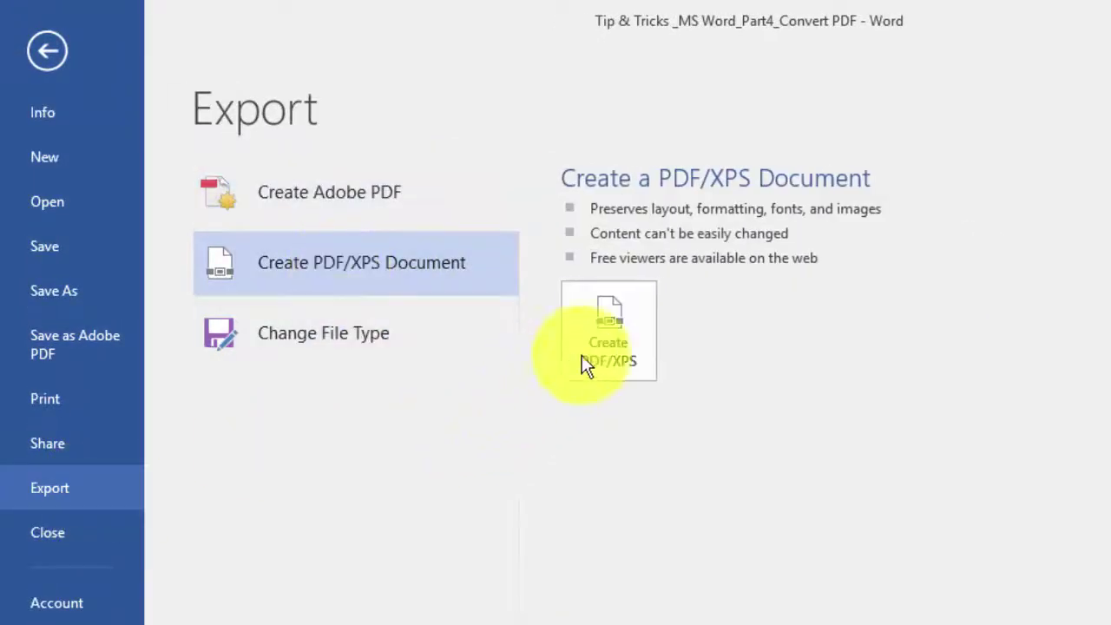
left_click(597, 347)
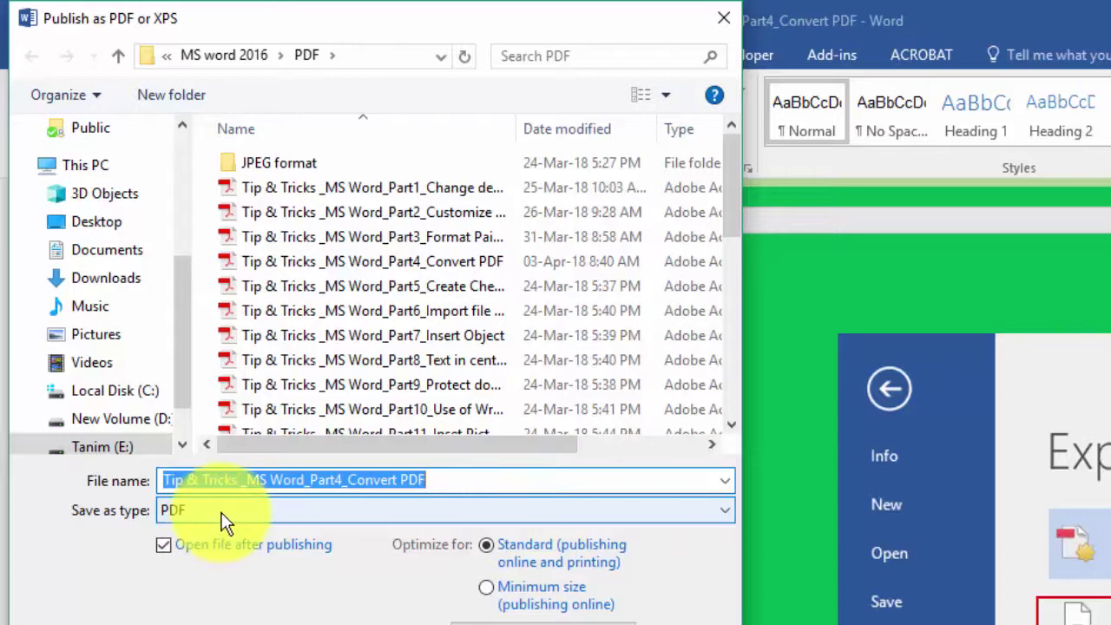
Step: Publish the PDF into the Music folder and close it in Acrobat
left_click(113, 252)
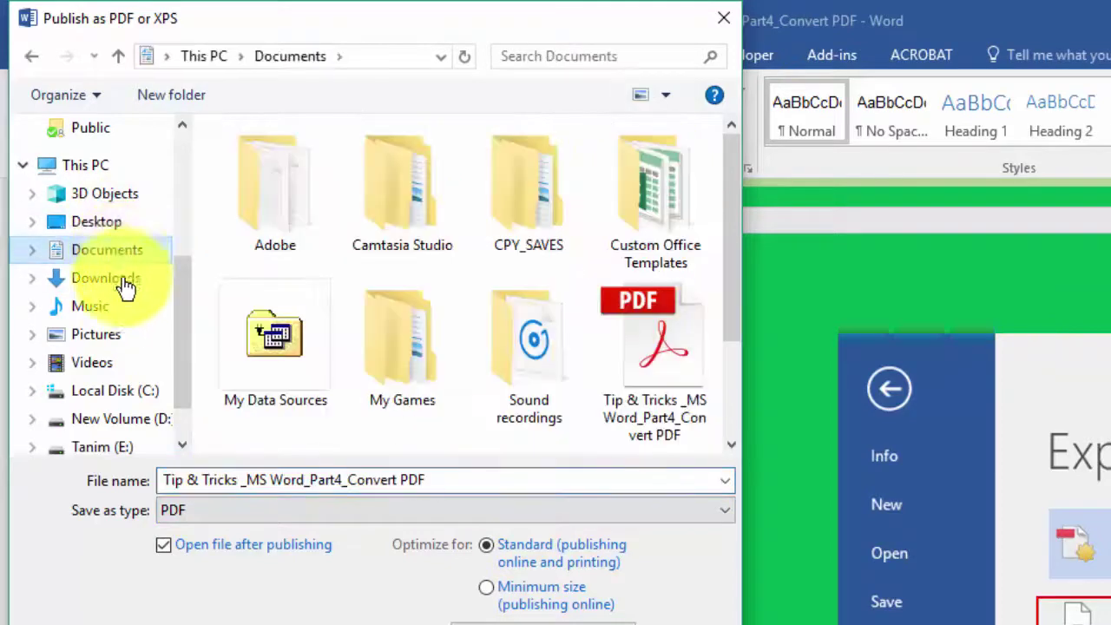
left_click(92, 308)
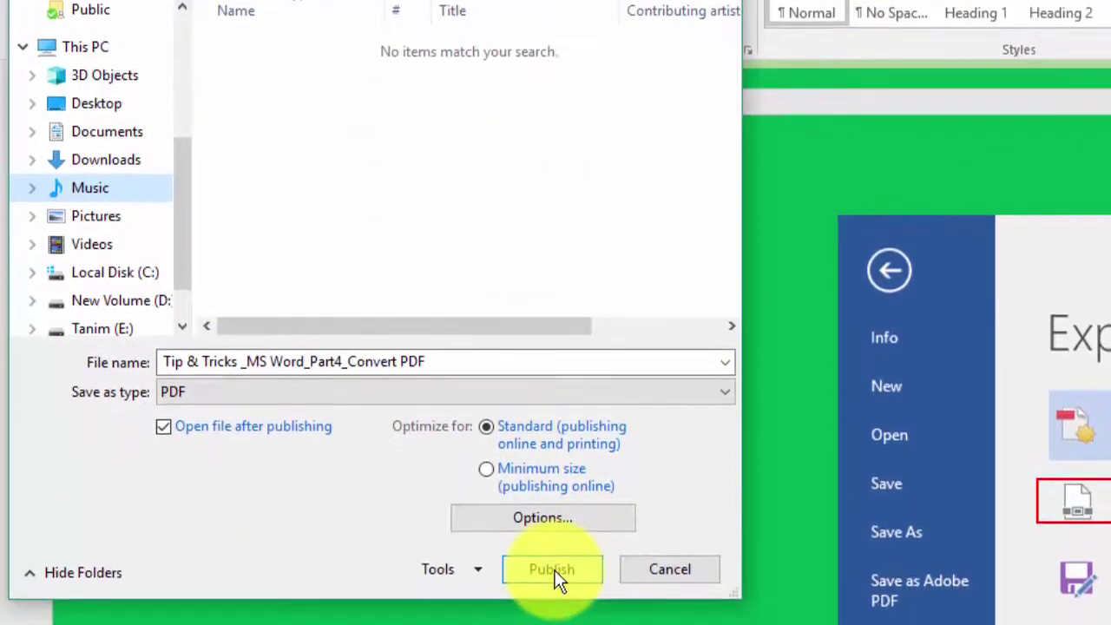
left_click(558, 575)
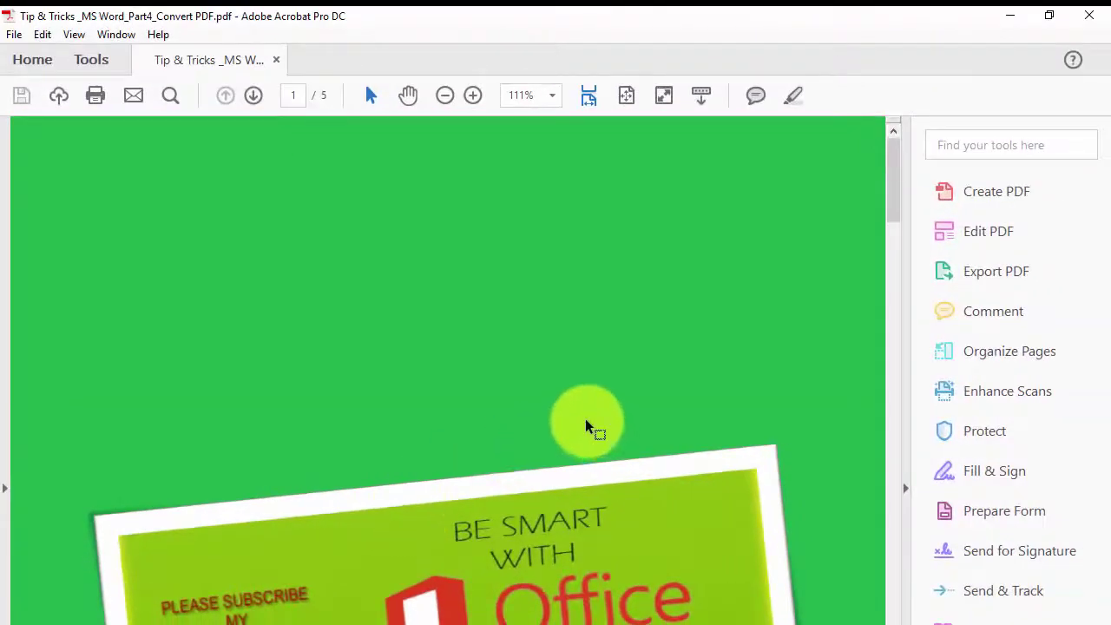
left_click(1089, 15)
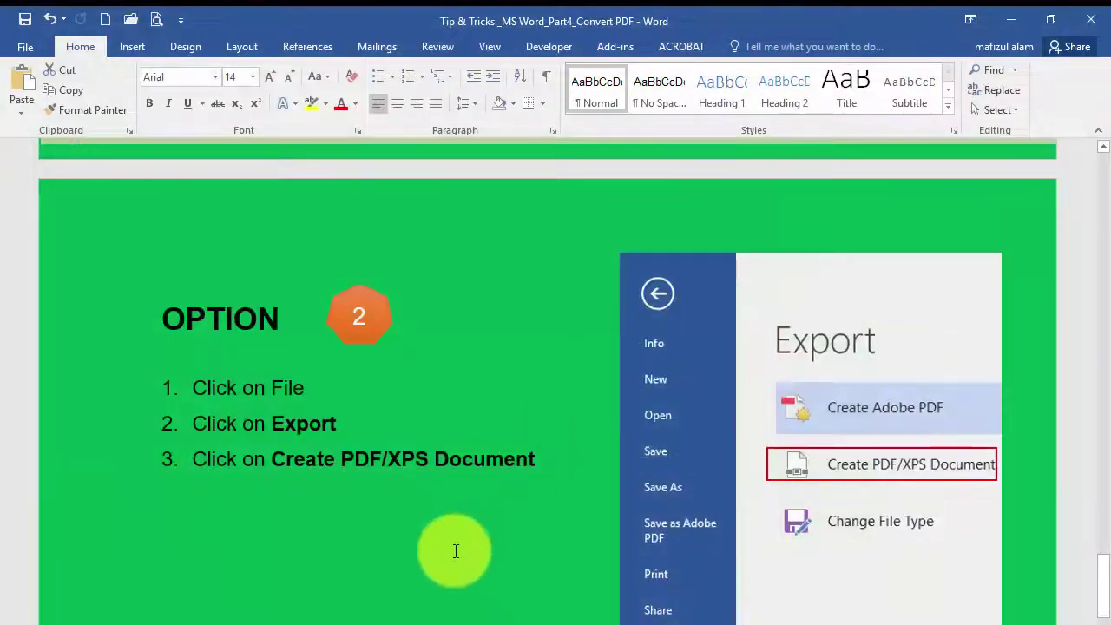
Step: Scroll to the Option 3 Adobe Acrobat section and bring up the Windows Start menu
scroll(456, 550, "down", 5)
scroll(456, 550, "down", 5)
scroll(455, 550, "down", 5)
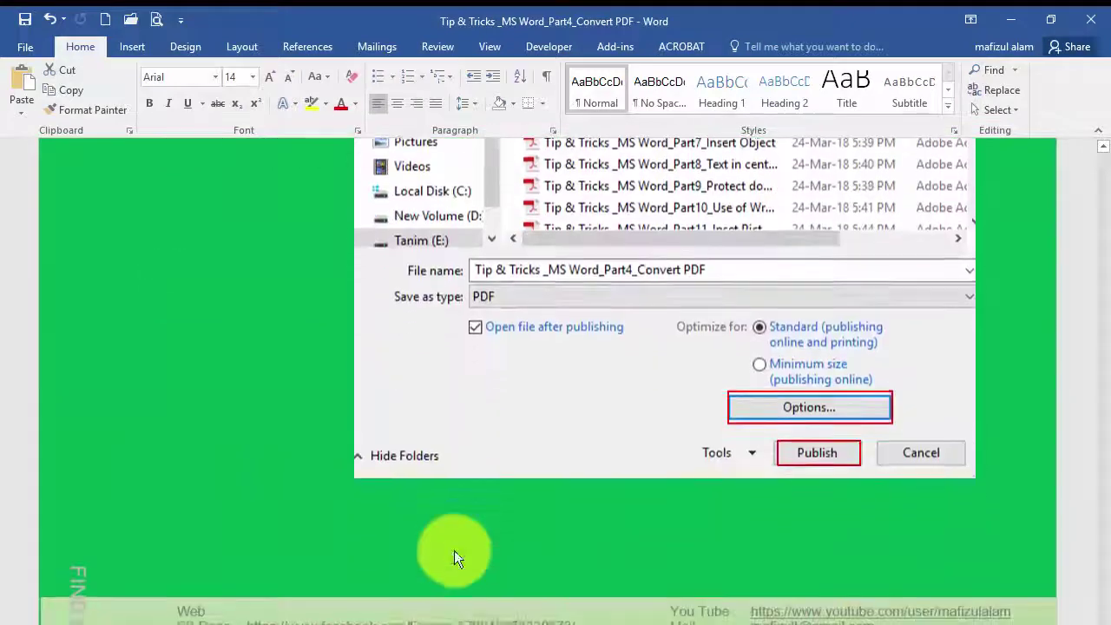
scroll(456, 550, "down", 5)
scroll(456, 550, "down", 2)
scroll(454, 551, "down", 2)
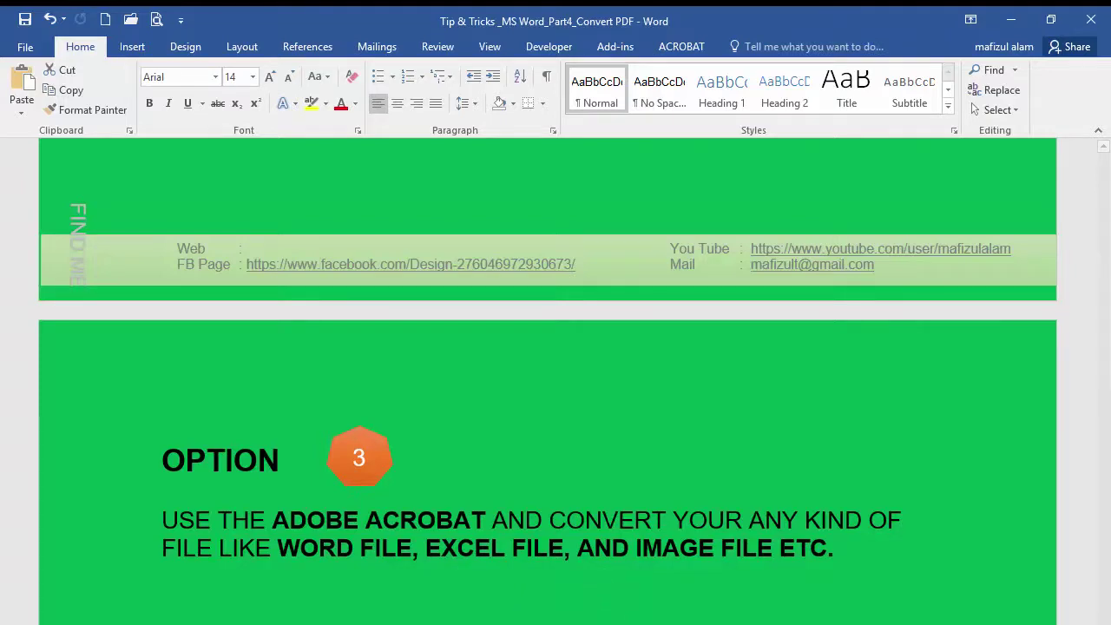
key("super")
Step: Launch Adobe Acrobat Pro DC and open its Create PDF tool
scroll(547, 486, "down", 5)
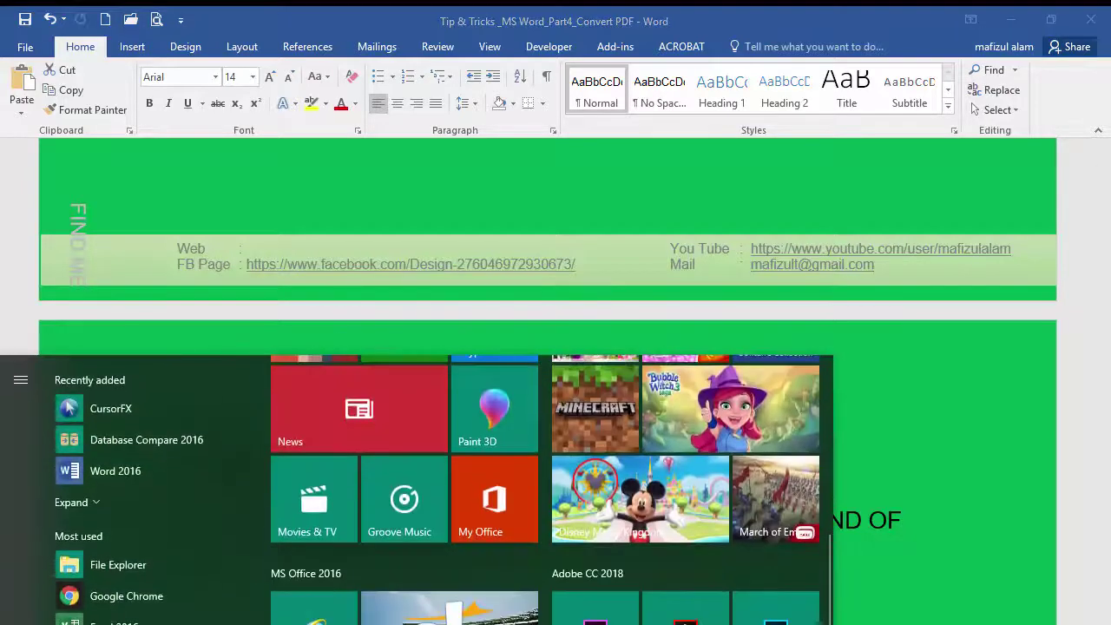
left_click(690, 618)
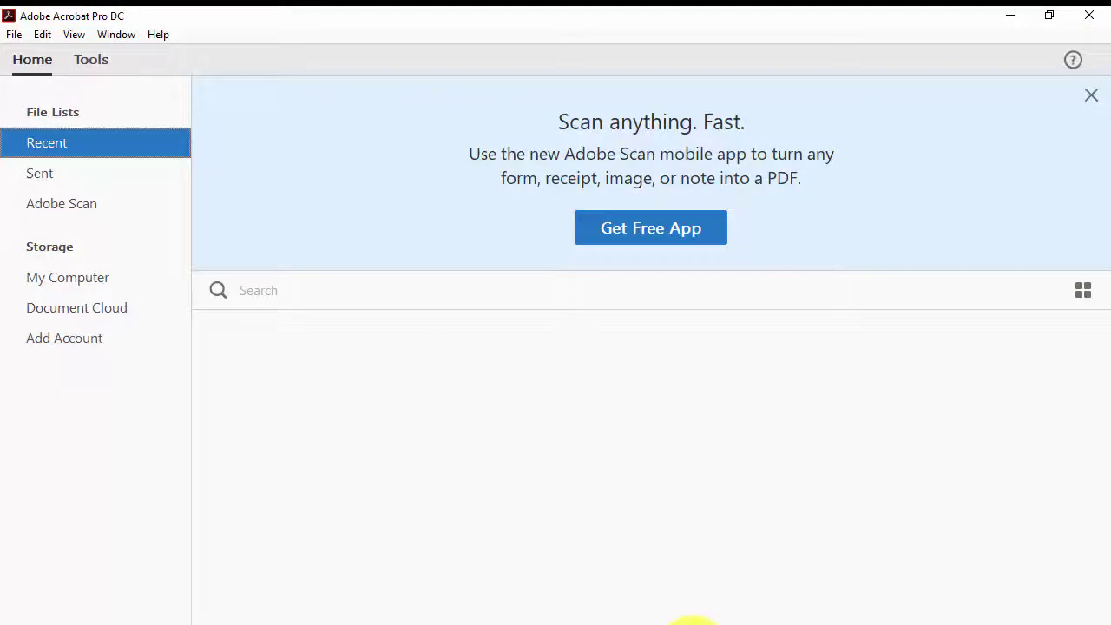
left_click(94, 60)
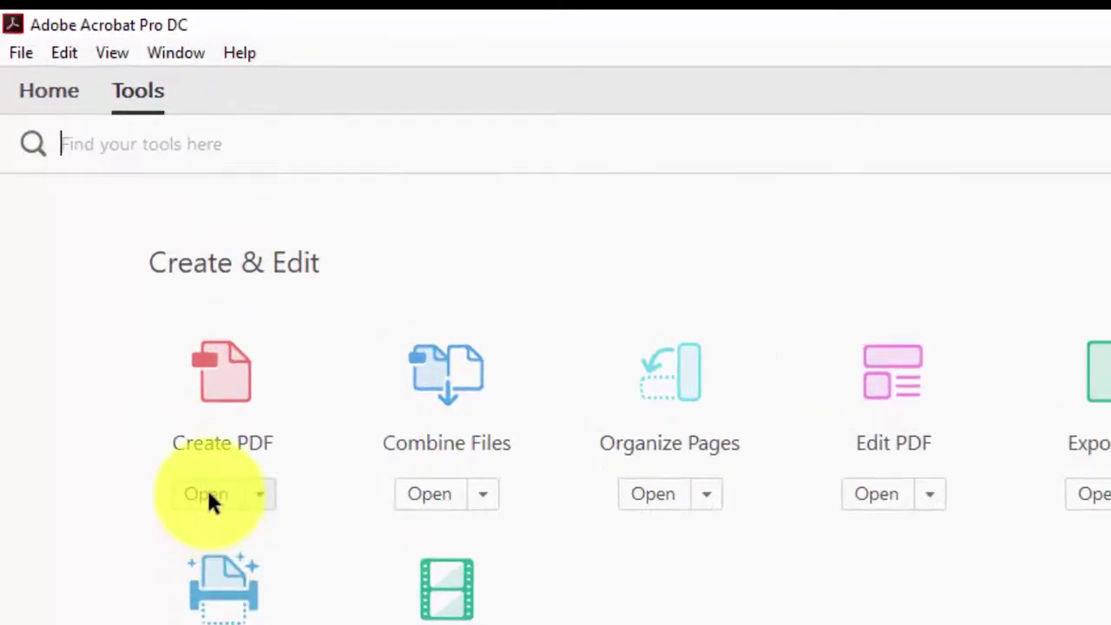
left_click(176, 410)
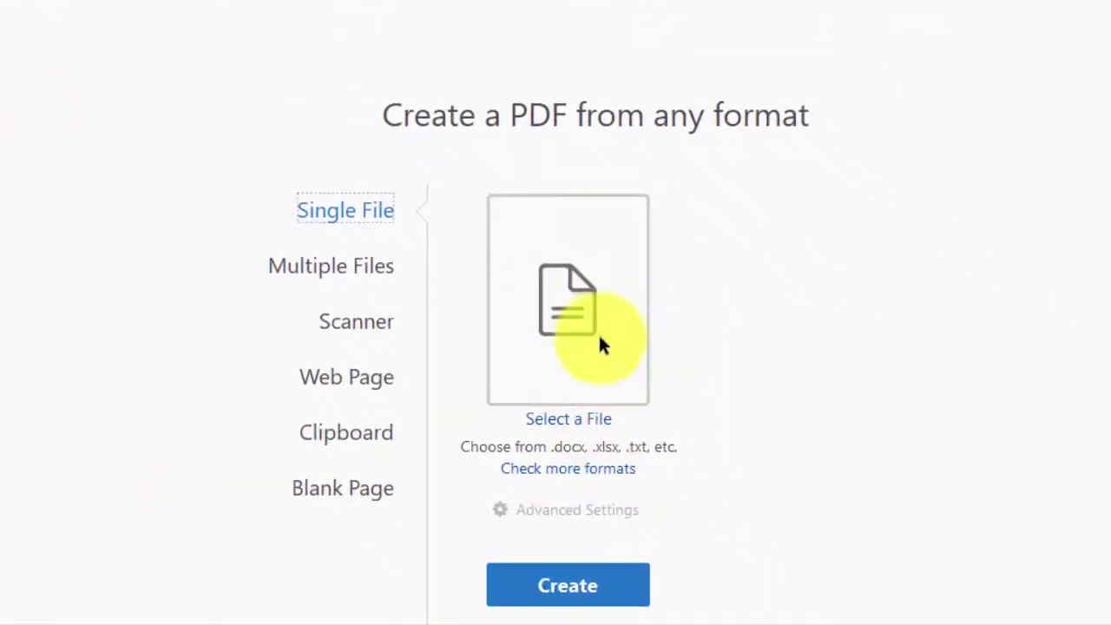
Step: Create a PDF from the DIFFERENT PAGE NUMBER Word document
left_click(598, 335)
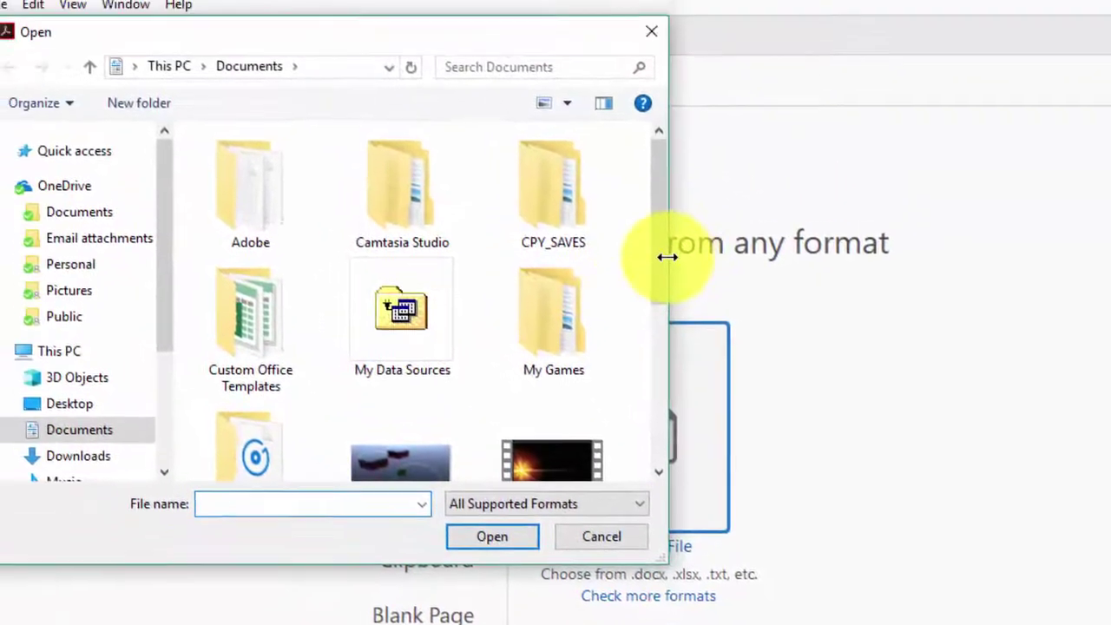
left_click_drag(612, 176, 612, 335)
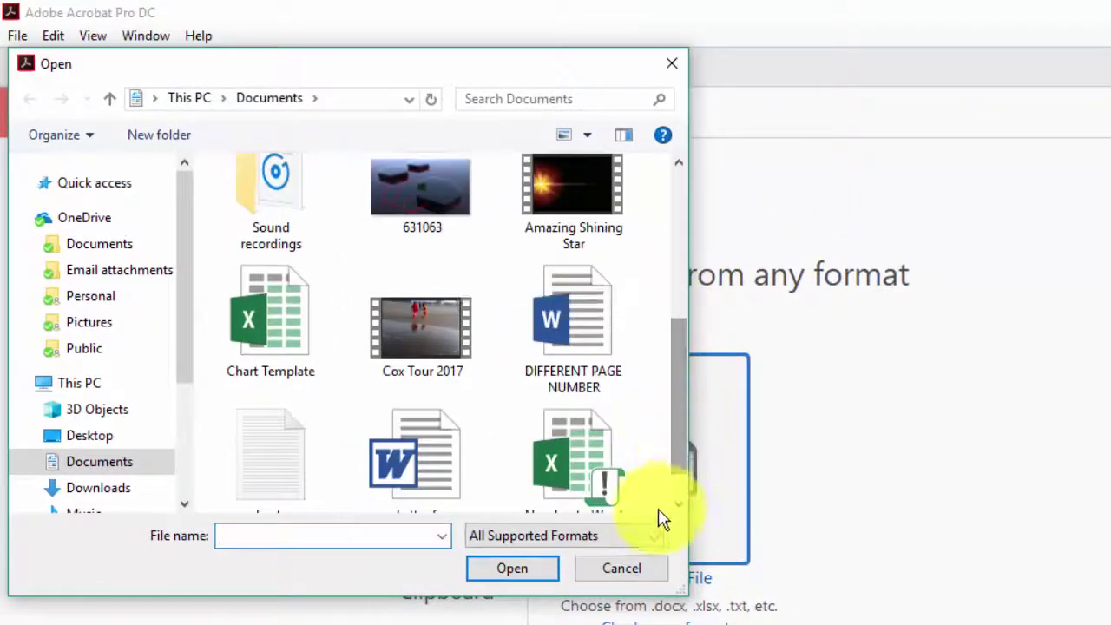
left_click(573, 351)
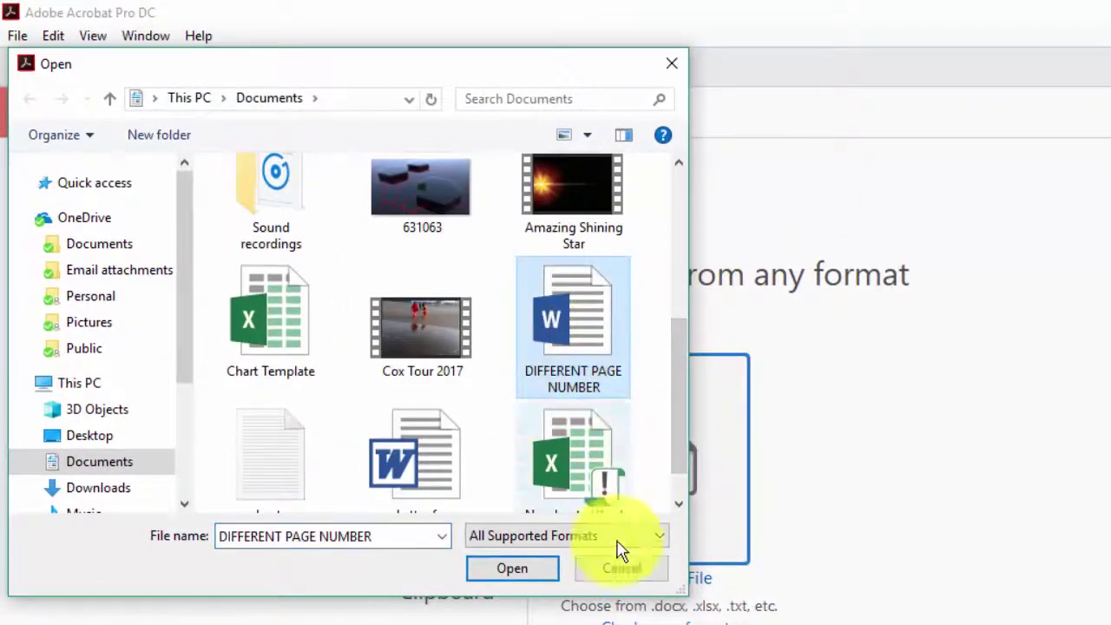
left_click(519, 571)
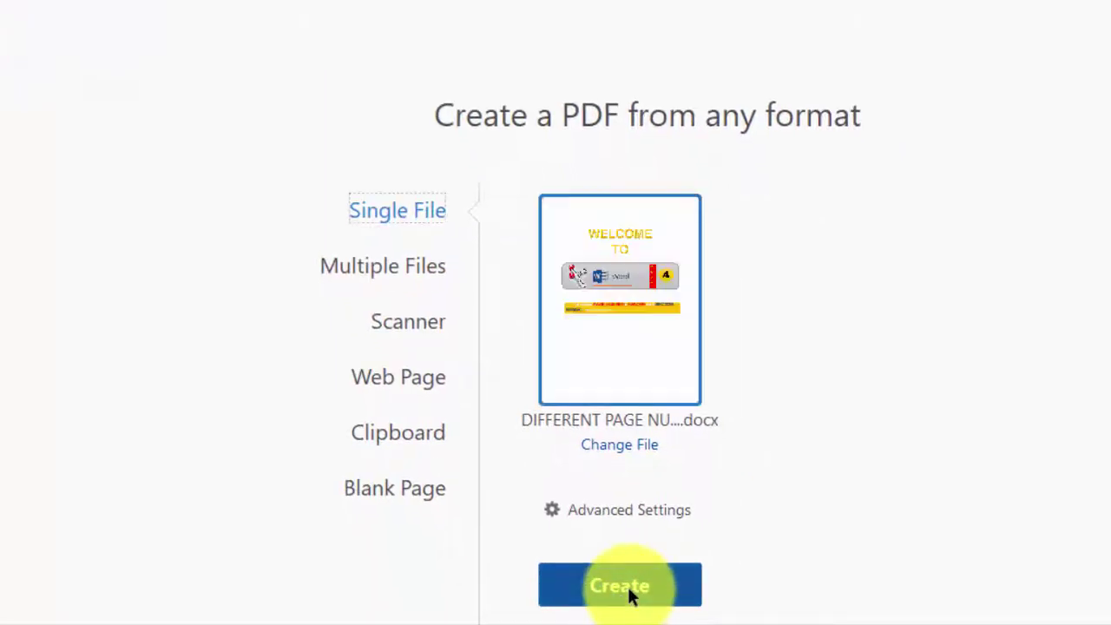
left_click(631, 594)
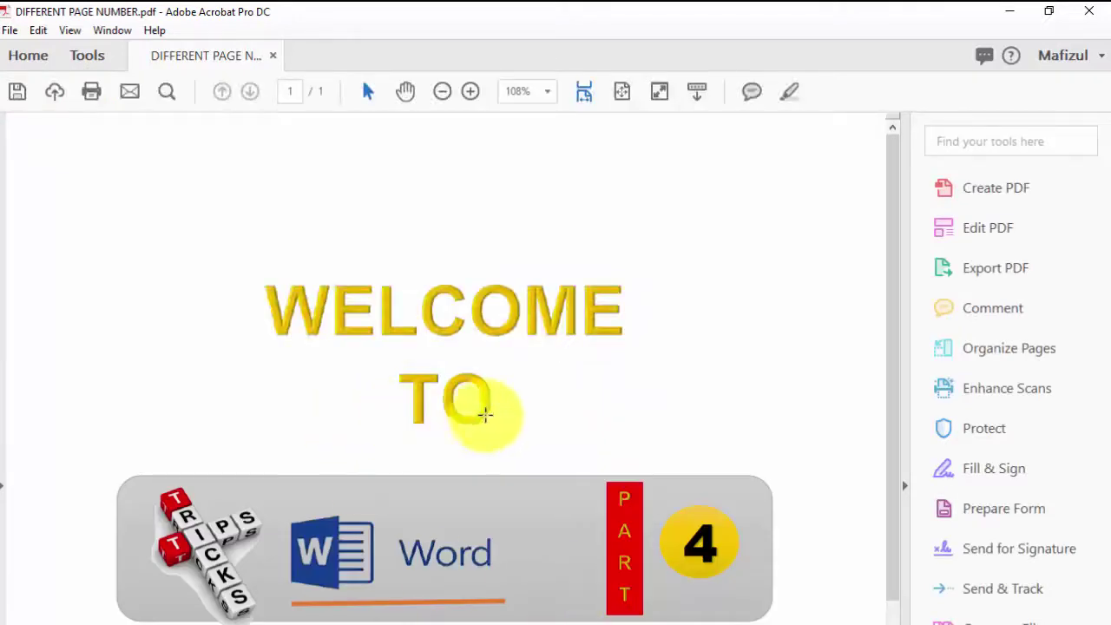
Step: Scroll through DIFFERENT PAGE NUMBER.pdf and close it without saving changes
scroll(521, 521, "down", 1)
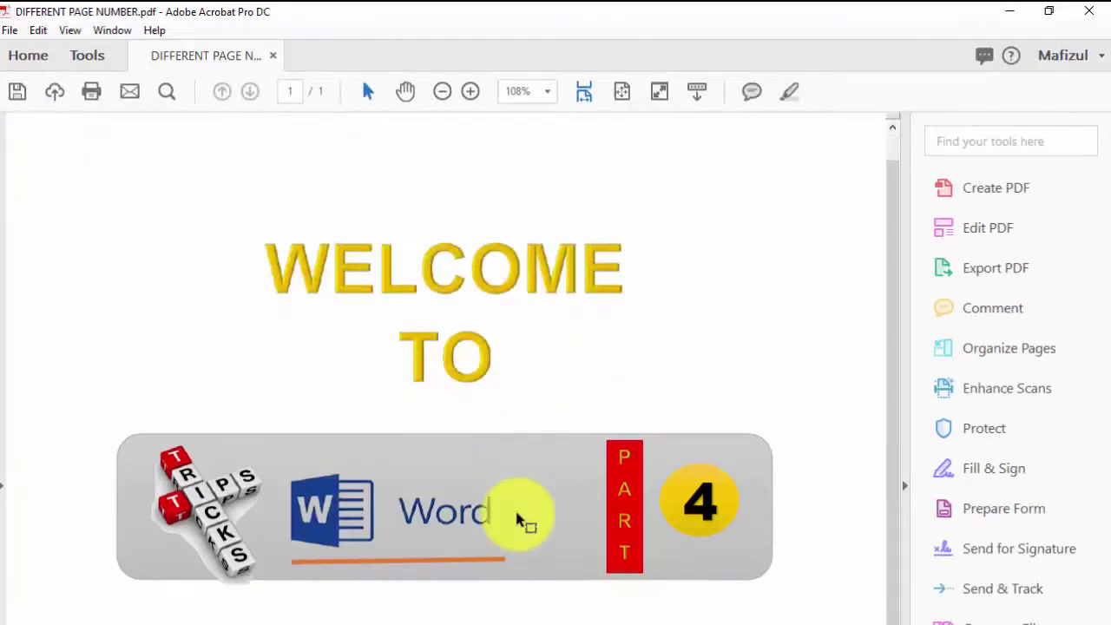
scroll(521, 521, "down", 2)
left_click(1090, 10)
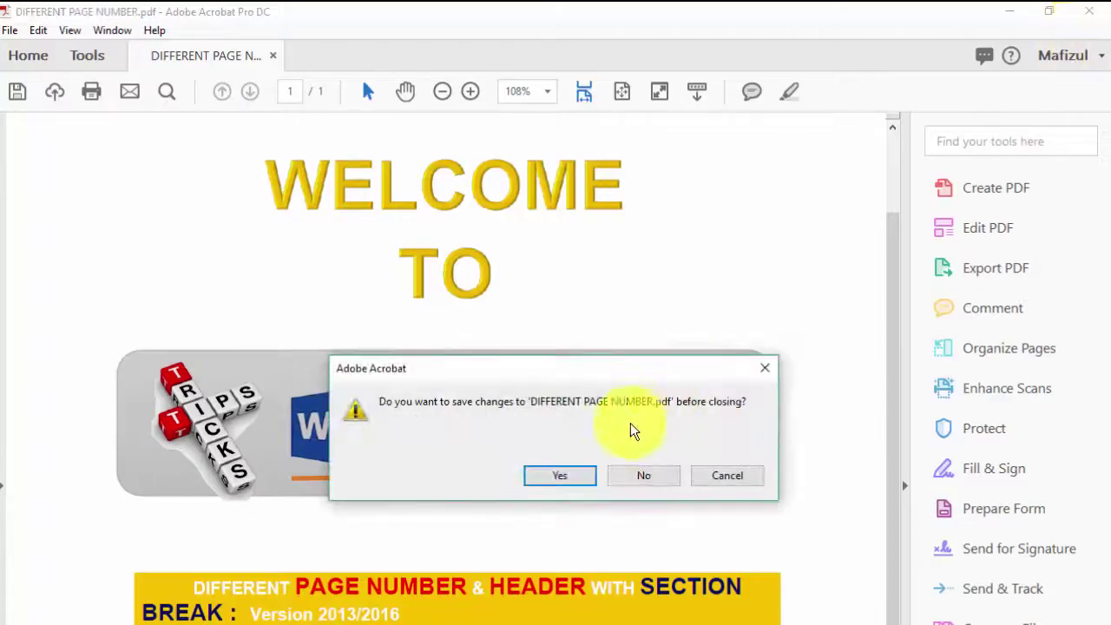
left_click(633, 474)
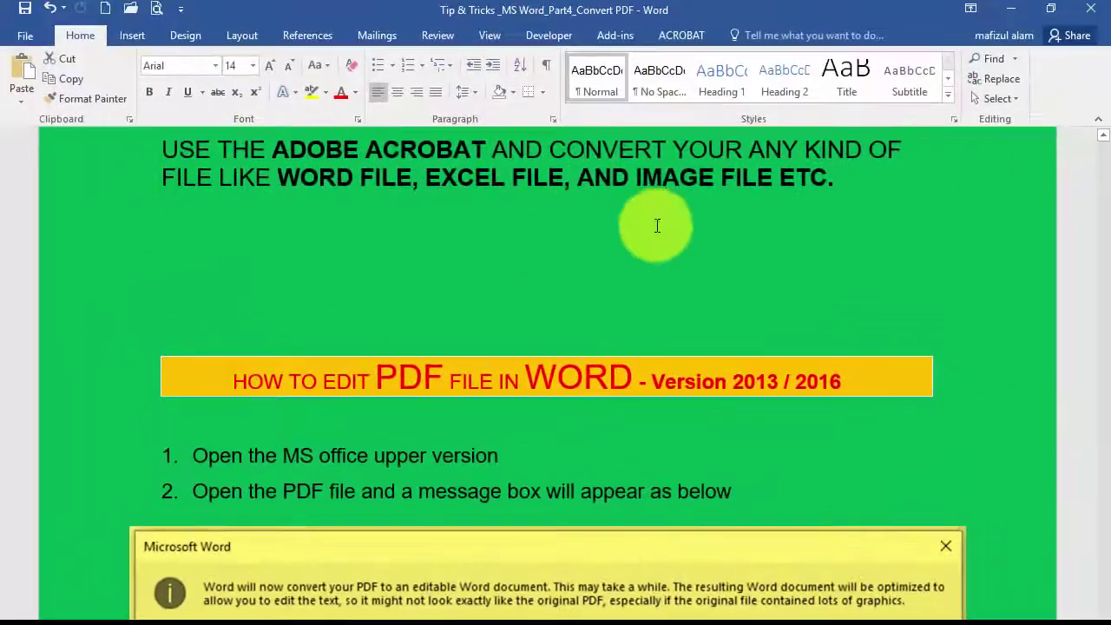
Step: Open the TL-WN781ND User Guide PDF in Word
left_click(130, 8)
left_click(334, 316)
double_click(332, 312)
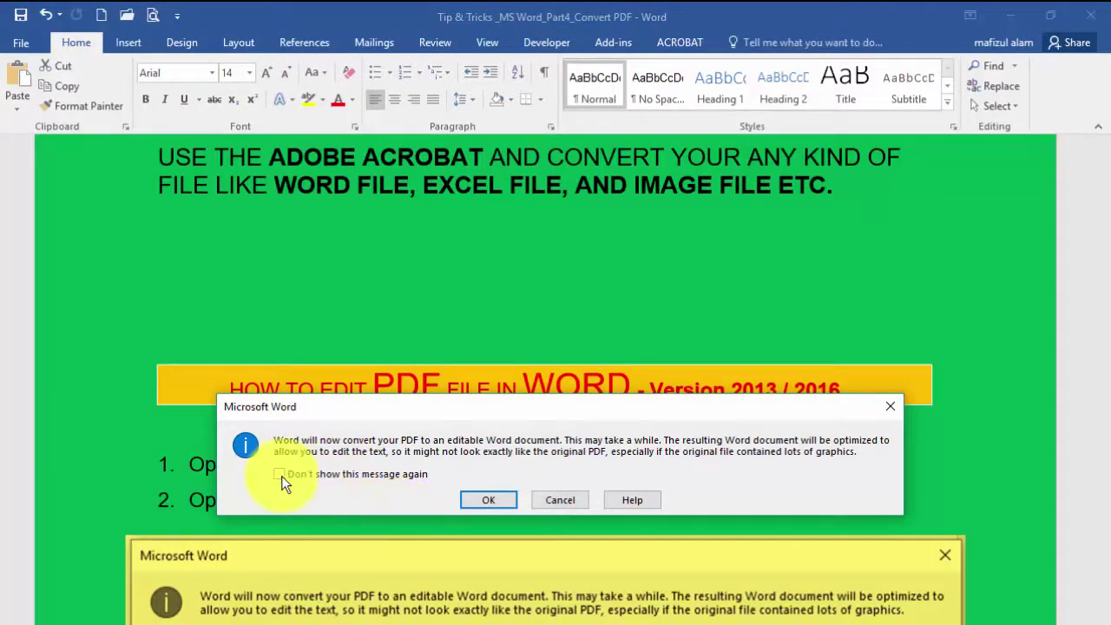
Step: Convert the PDF to an editable document and replace the TL-WN781ND heading with 'kdjfkfjkdfjkfjdkf'
left_click(483, 499)
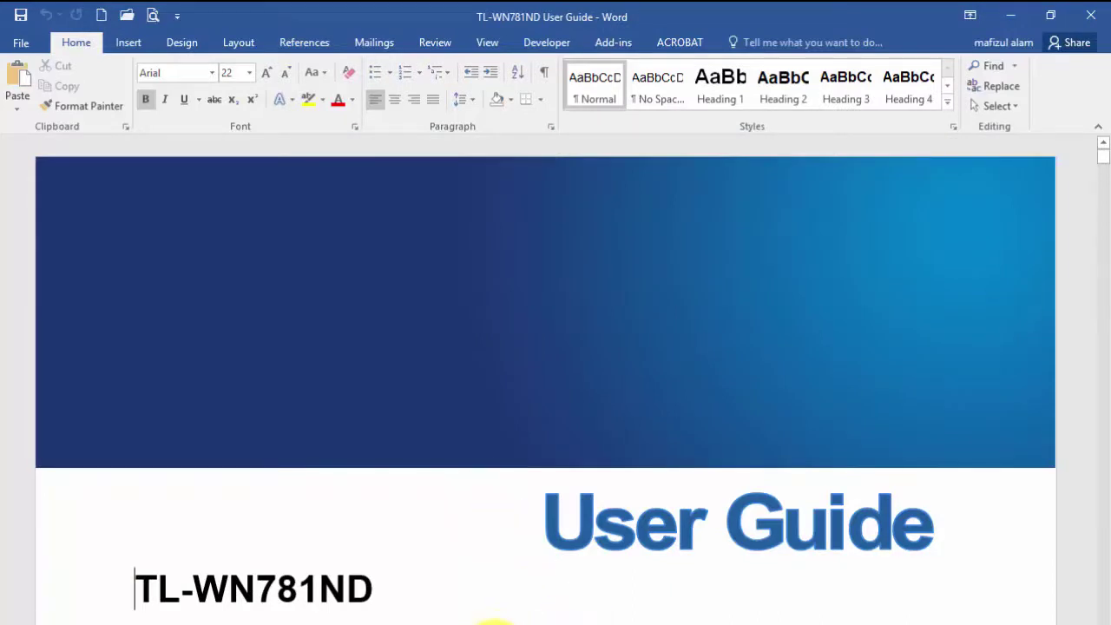
scroll(185, 599, "down", 3)
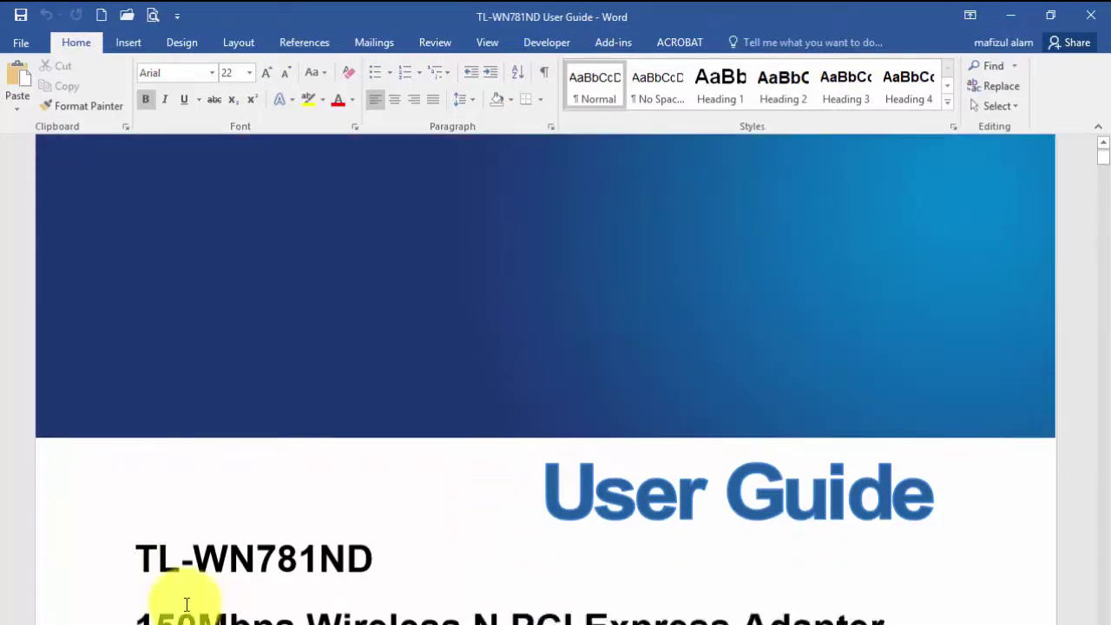
left_click_drag(143, 405, 471, 405)
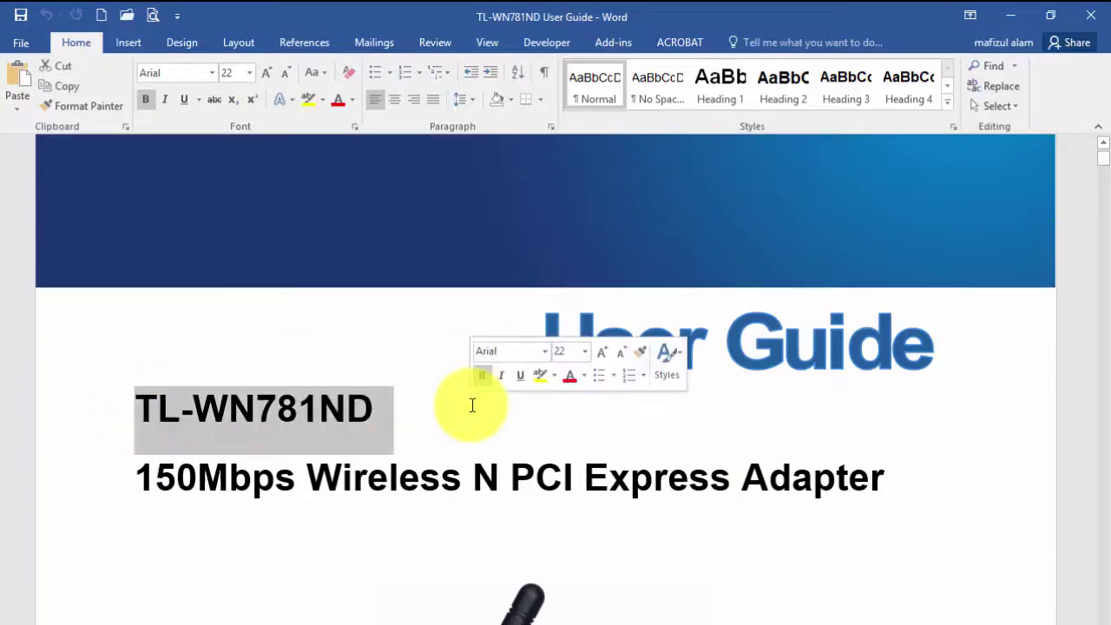
key("BackSpace")
type("kdjfkfjkdfjkfjdkf")
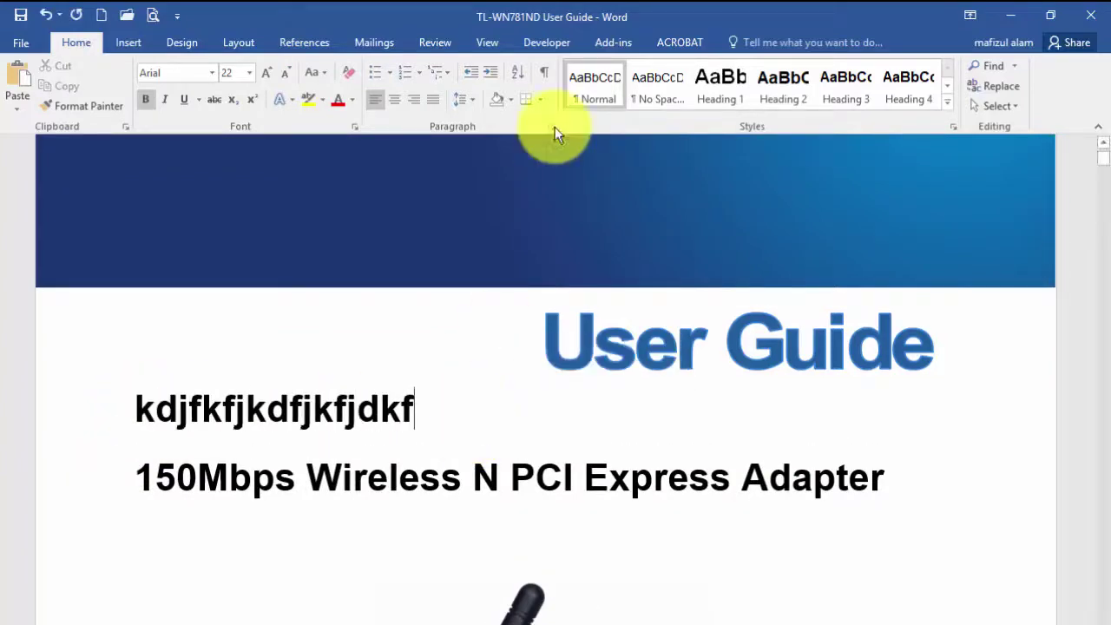
Step: Browse the converted pages down to the FCC Statement and back, then close the document
scroll(629, 608, "down", 8)
scroll(629, 608, "down", 1)
left_click(619, 527)
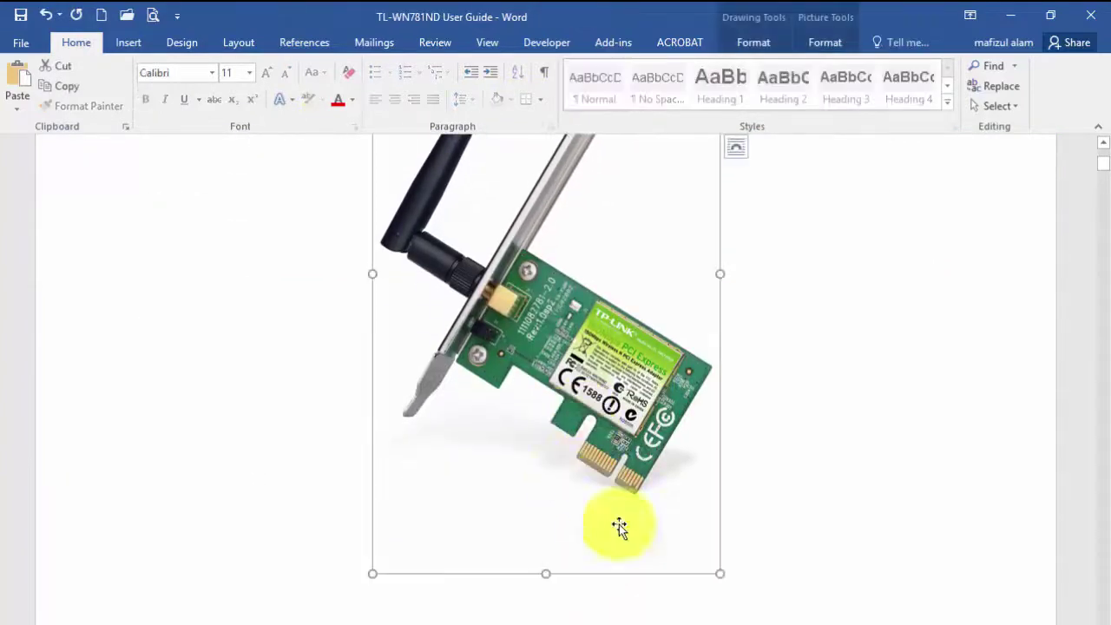
key("Page_Down")
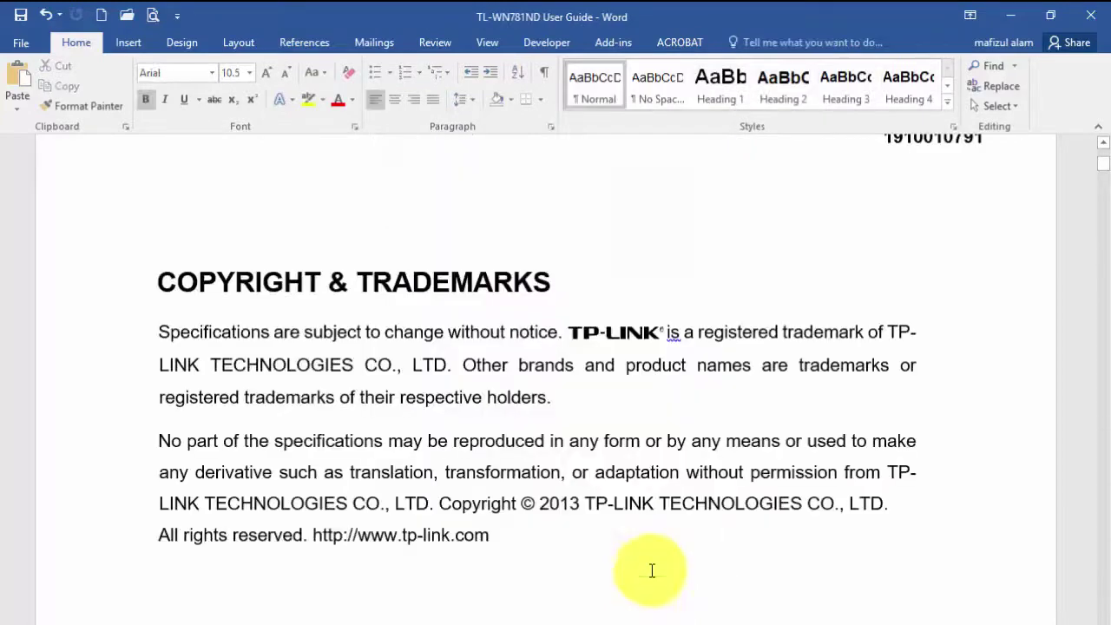
scroll(649, 600, "down", 3)
key("Page_Down")
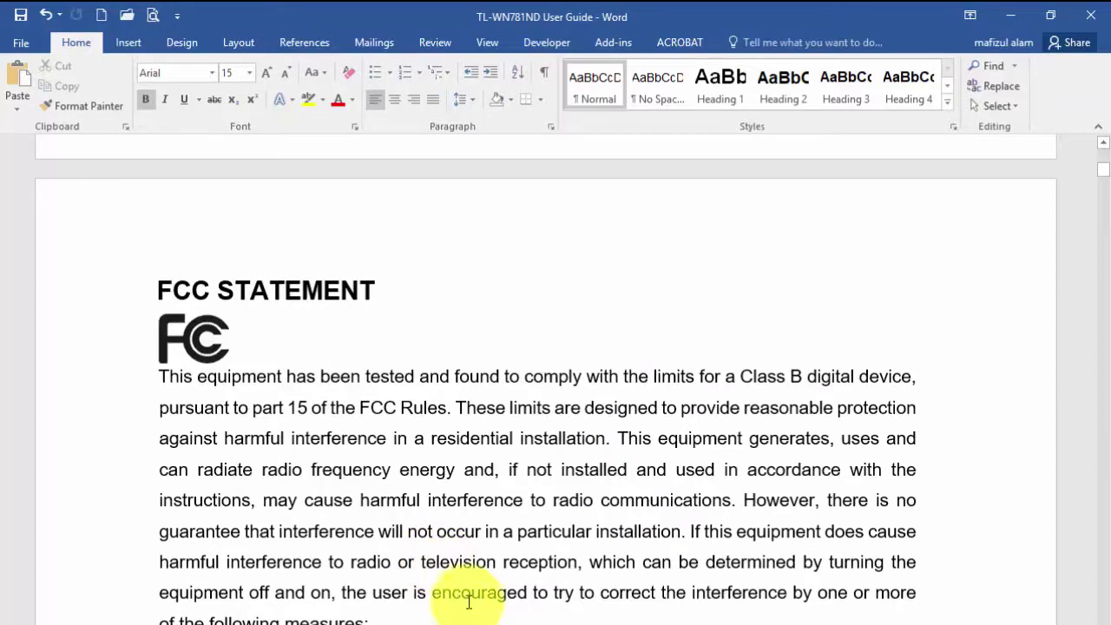
scroll(473, 608, "down", 3)
scroll(487, 618, "up", 3)
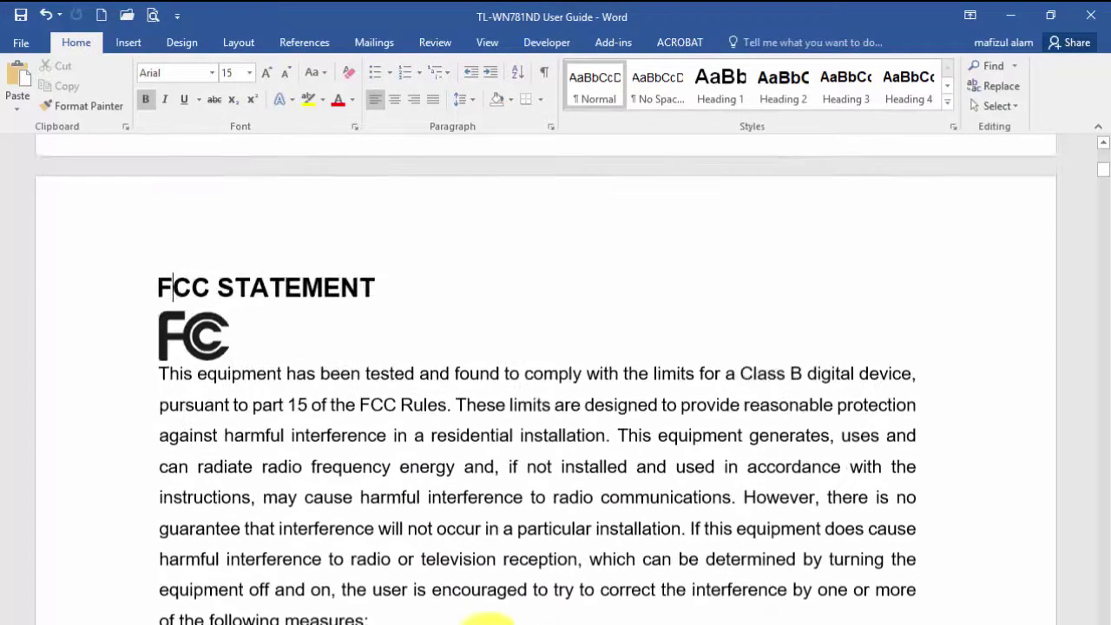
scroll(525, 616, "up", 2)
scroll(525, 616, "up", 2)
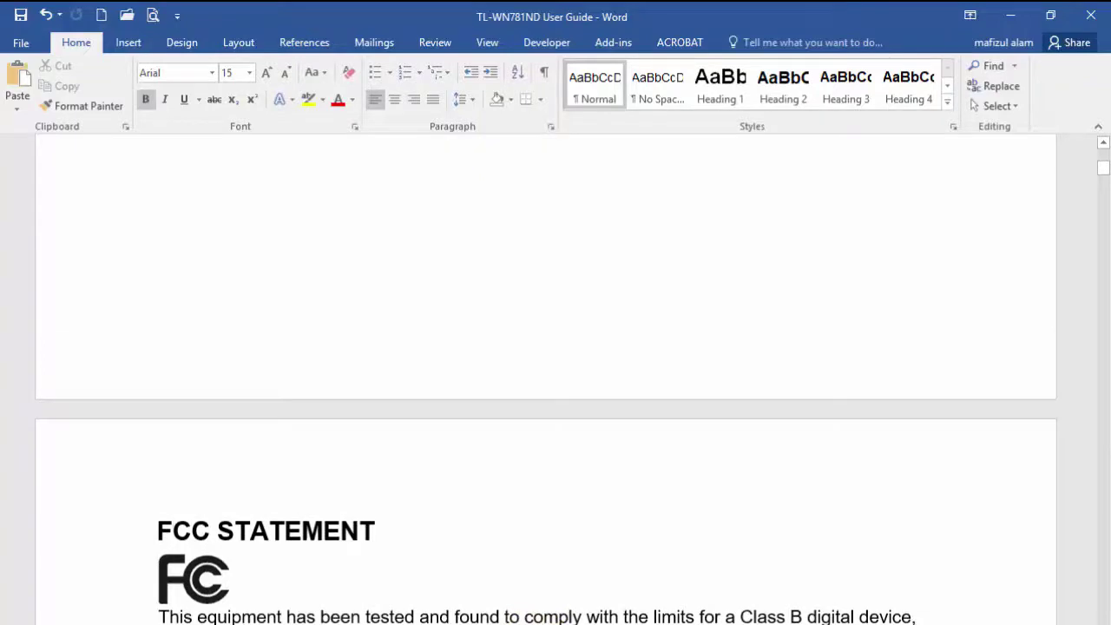
scroll(563, 622, "up", 10)
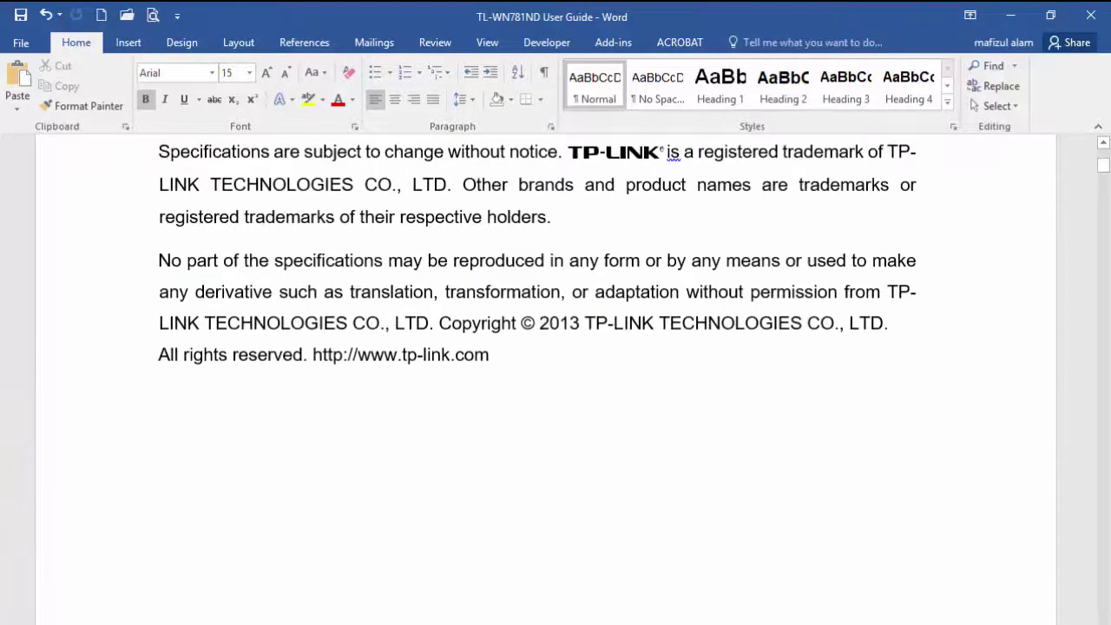
scroll(562, 621, "up", 4)
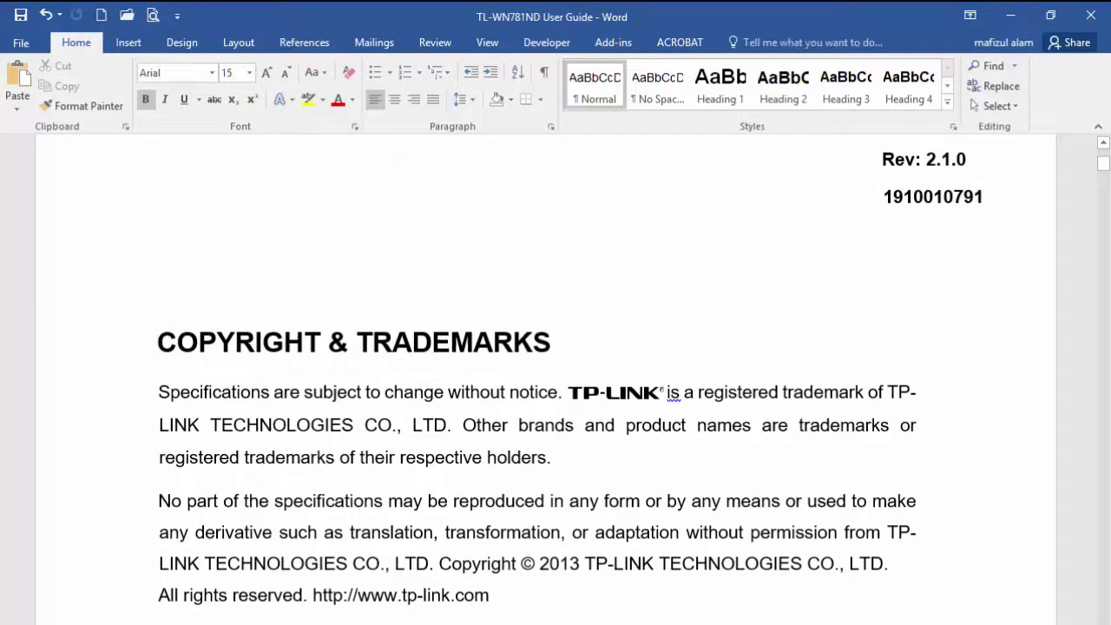
scroll(563, 621, "up", 3)
scroll(562, 621, "up", 4)
scroll(563, 621, "up", 3)
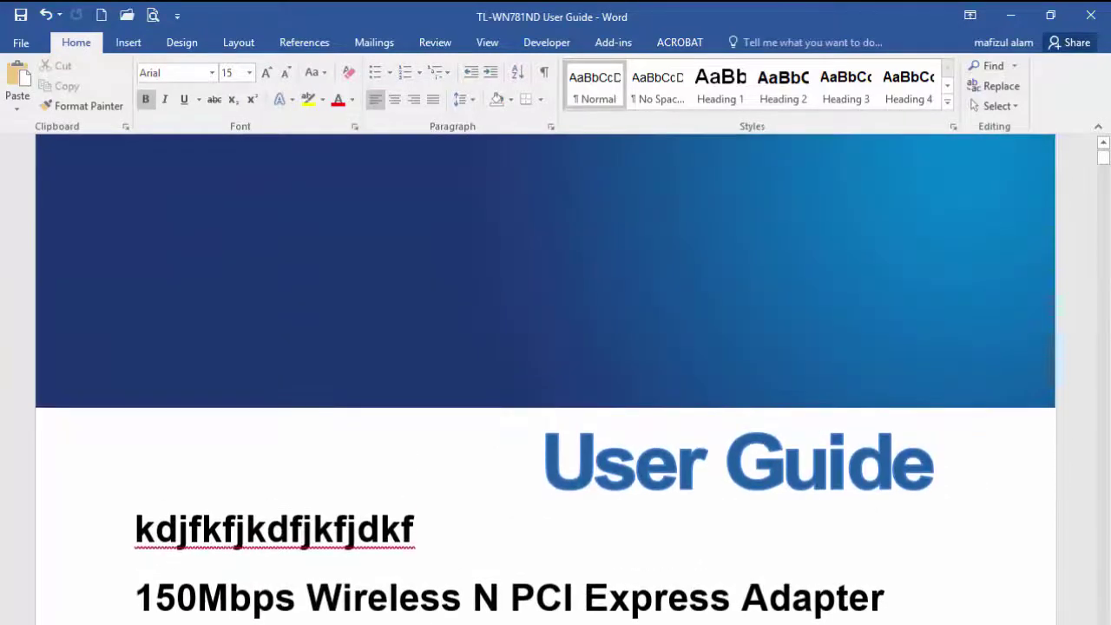
left_click(1090, 14)
Step: Discard changes to the converted document and launch Adobe Acrobat Pro DC
left_click(565, 472)
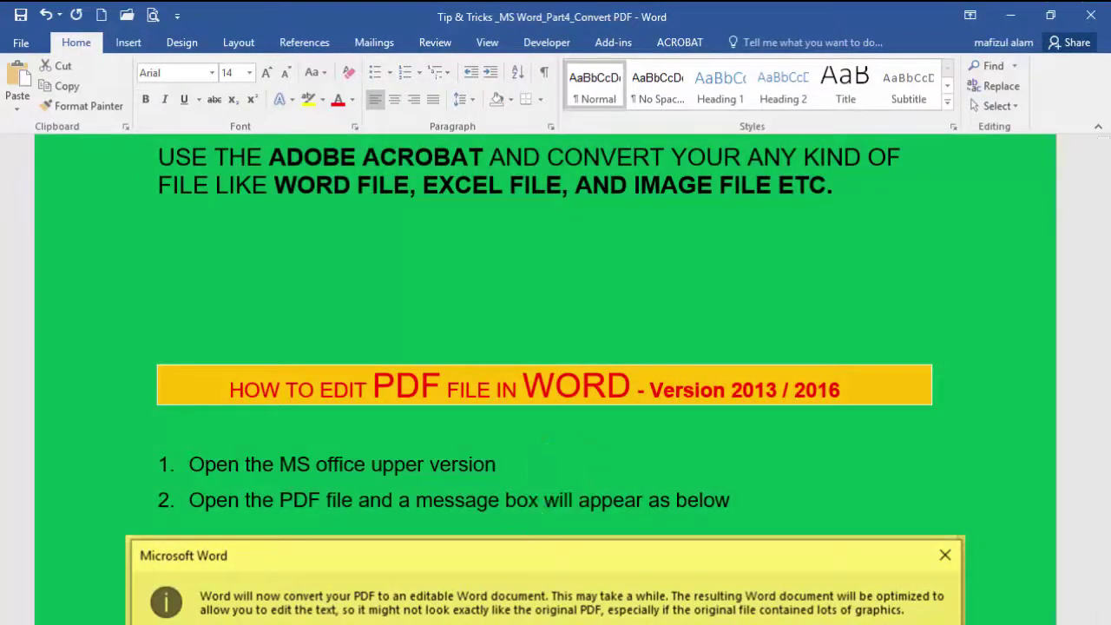
key("super")
scroll(676, 603, "down", 3)
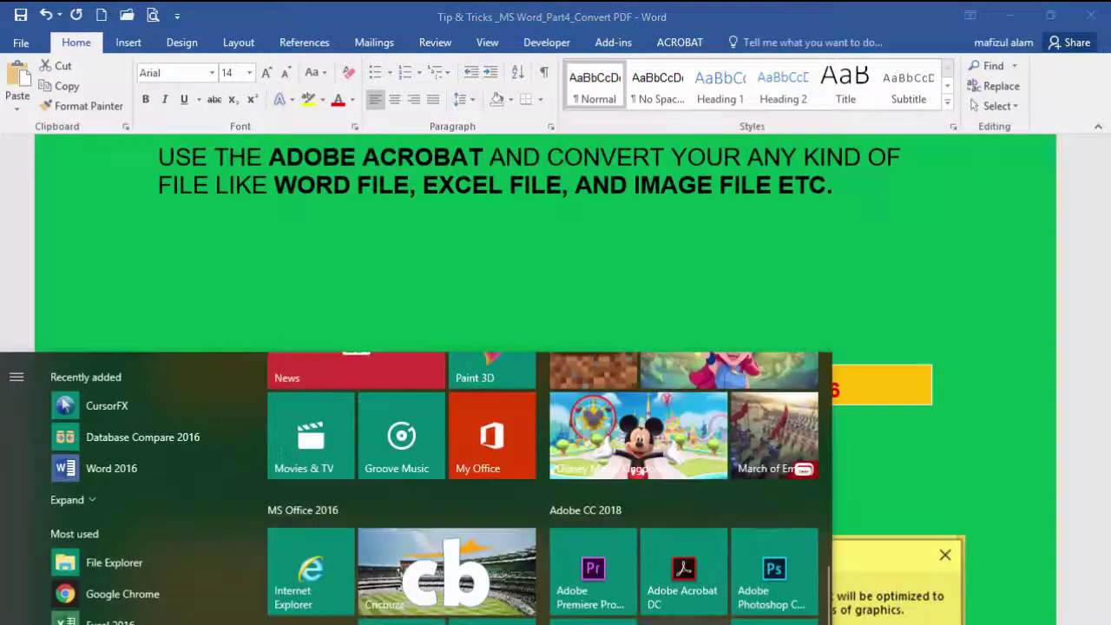
left_click(676, 603)
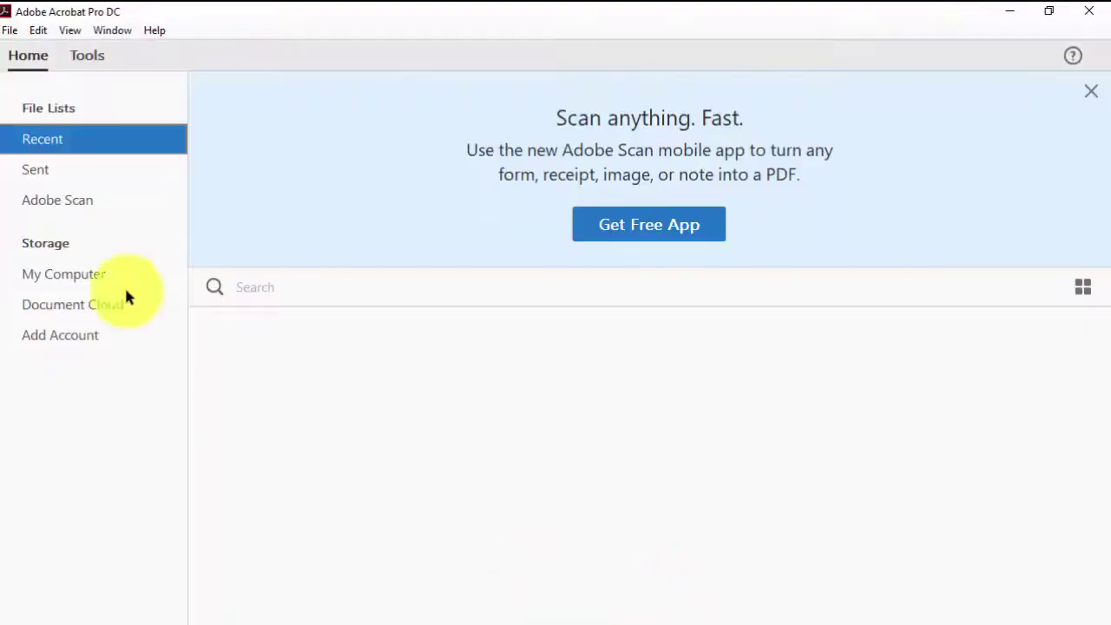
Step: Select the TL-WN781ND User Guide PDF in Documents through File > Open
left_click(11, 31)
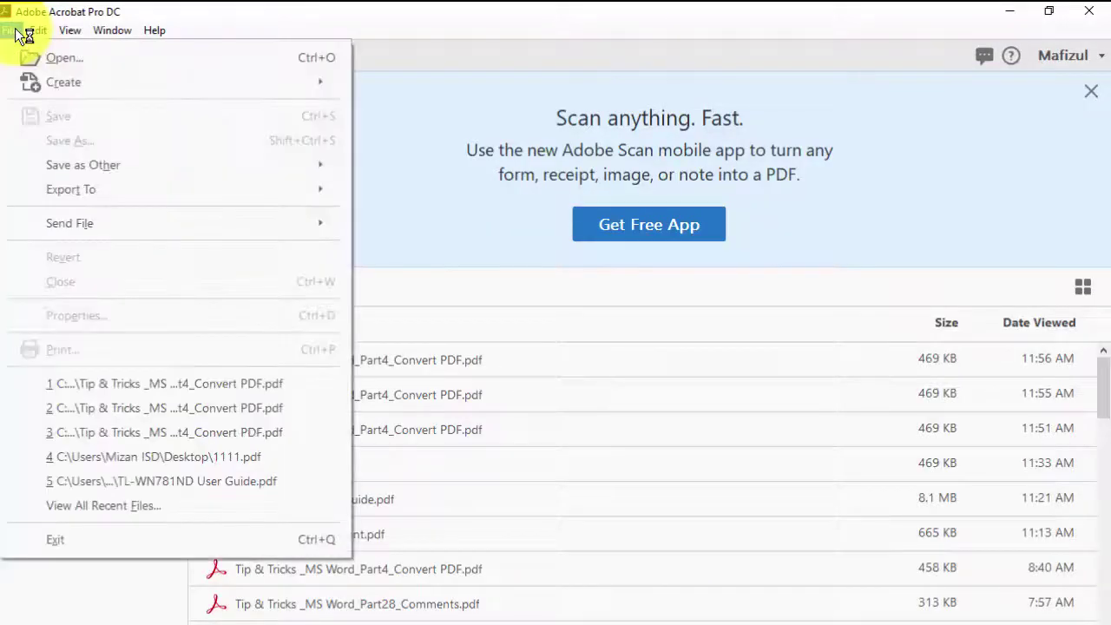
left_click(64, 58)
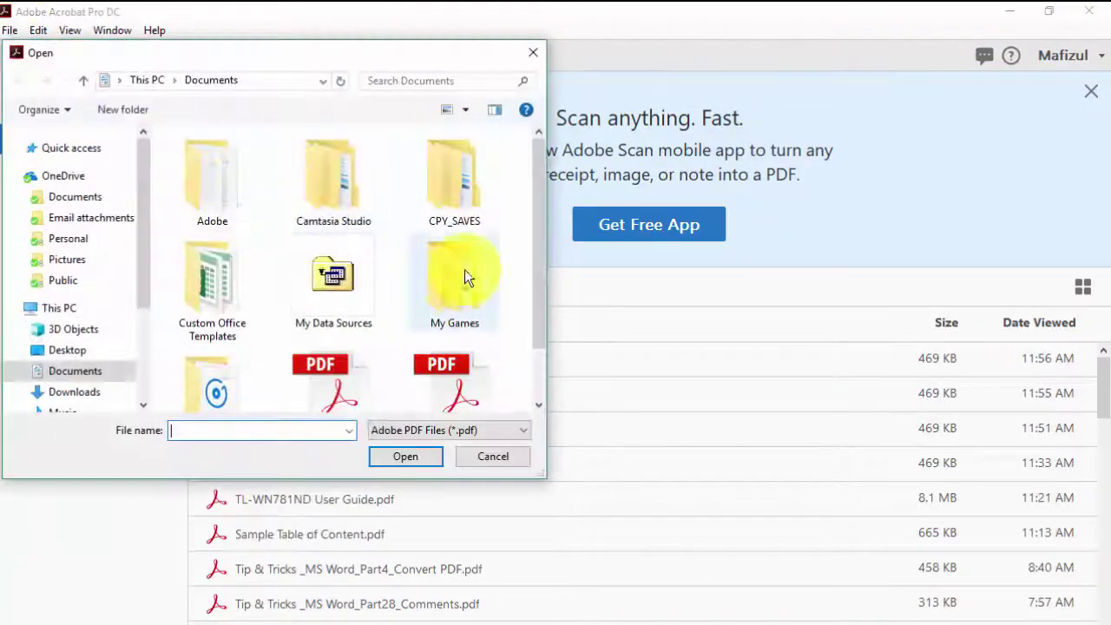
scroll(542, 286, "down", 1)
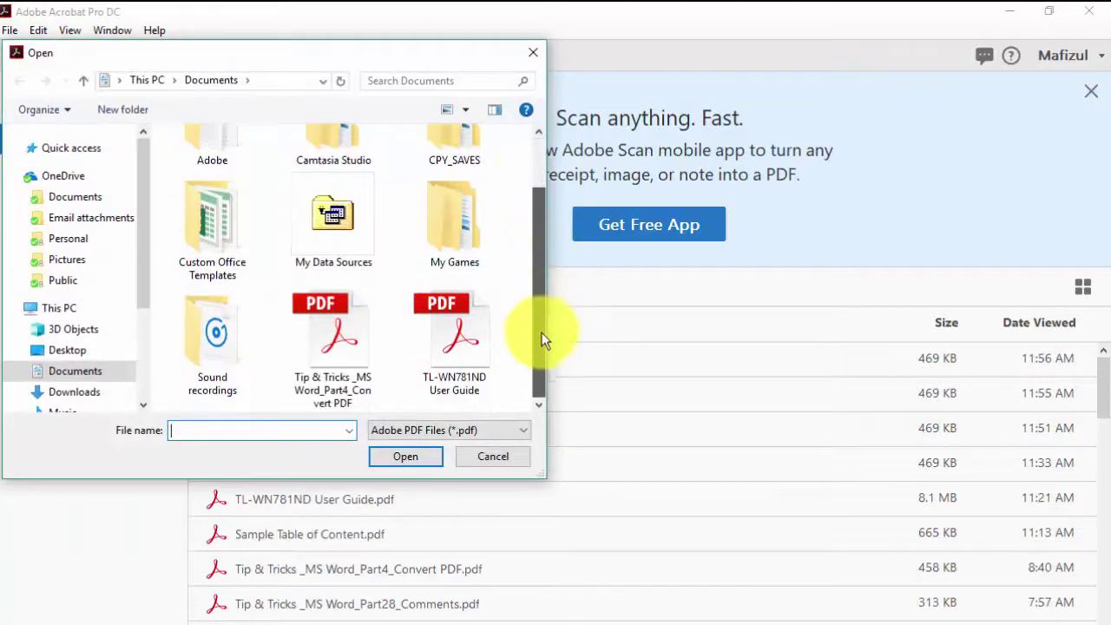
left_click(458, 349)
Step: Open the User Guide, hide the bookmarks panel and switch to the Edit PDF tool
left_click(412, 455)
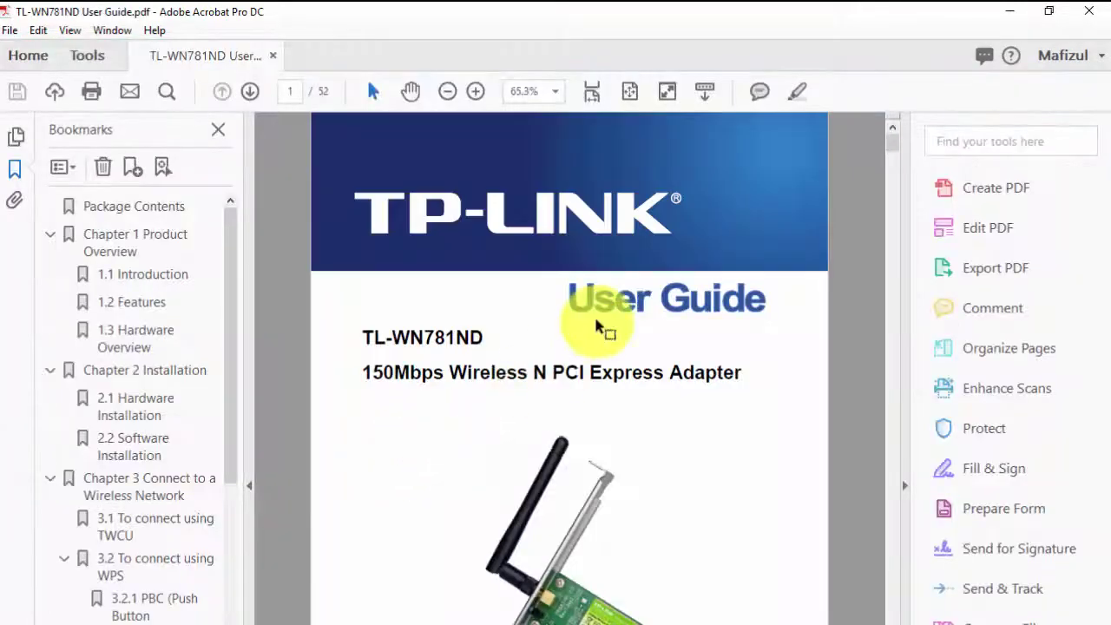
left_click(218, 128)
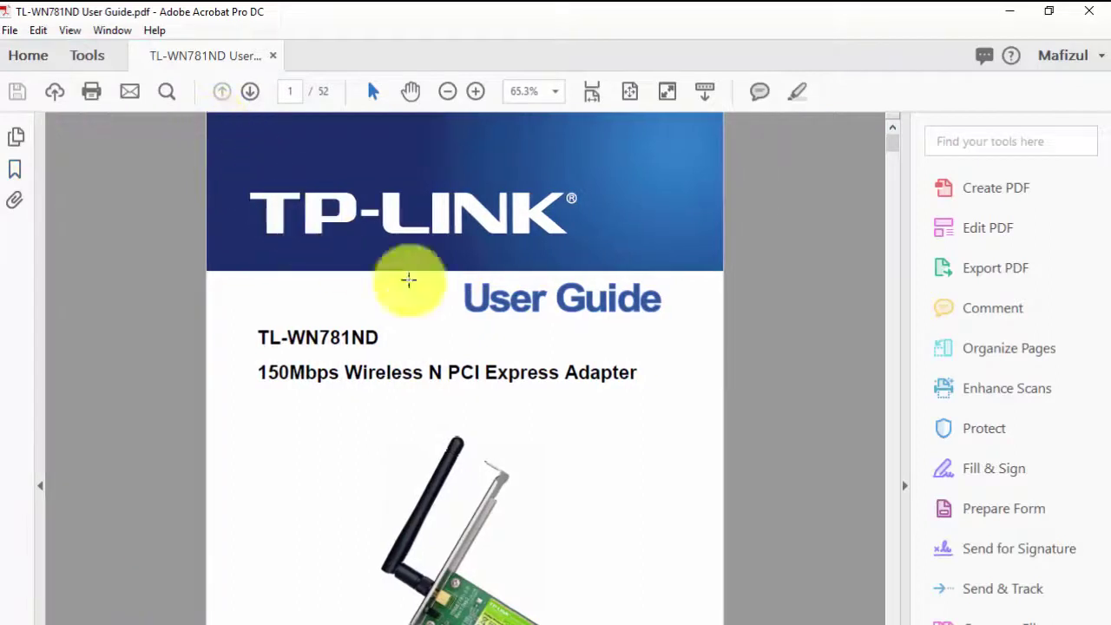
left_click(987, 244)
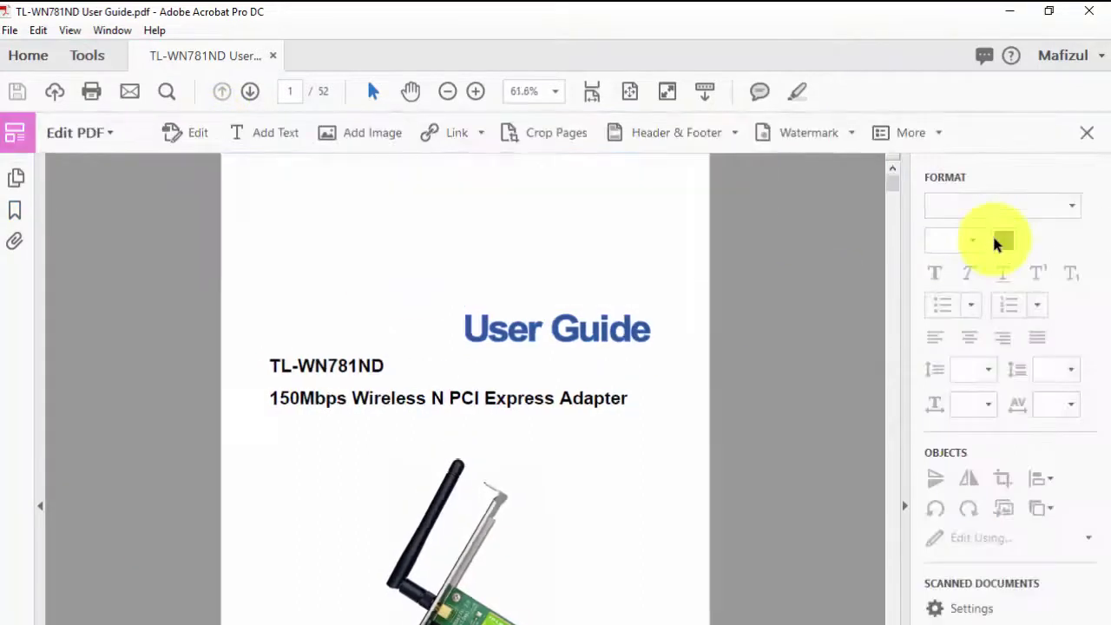
Step: Change the cover title's 150Mbps to 150bps and delete the product photo
left_click(392, 398)
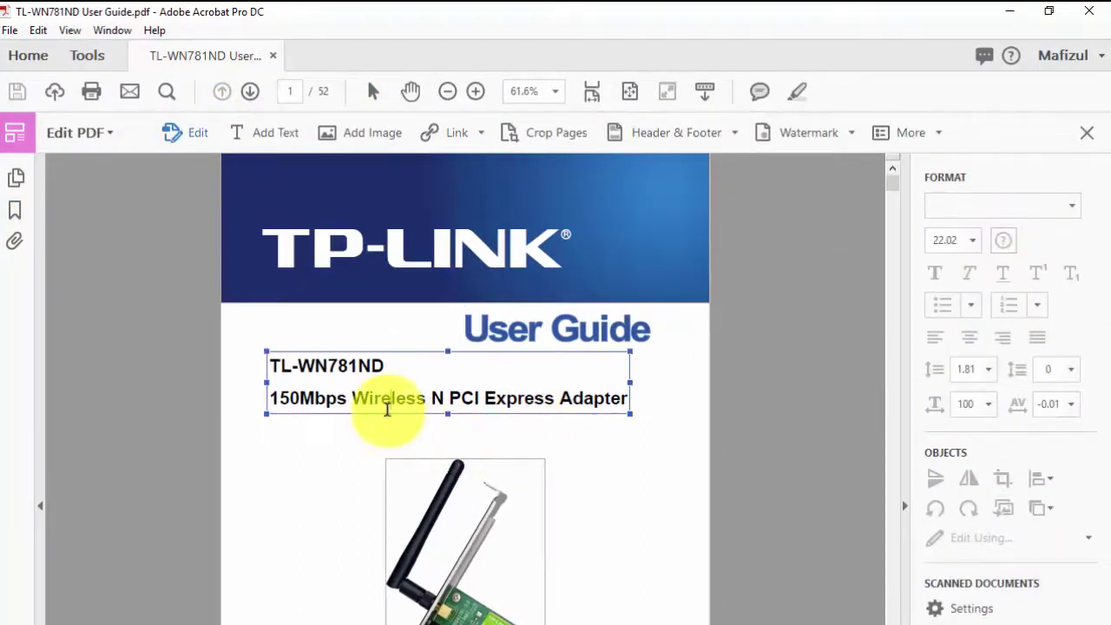
left_click_drag(271, 365, 628, 399)
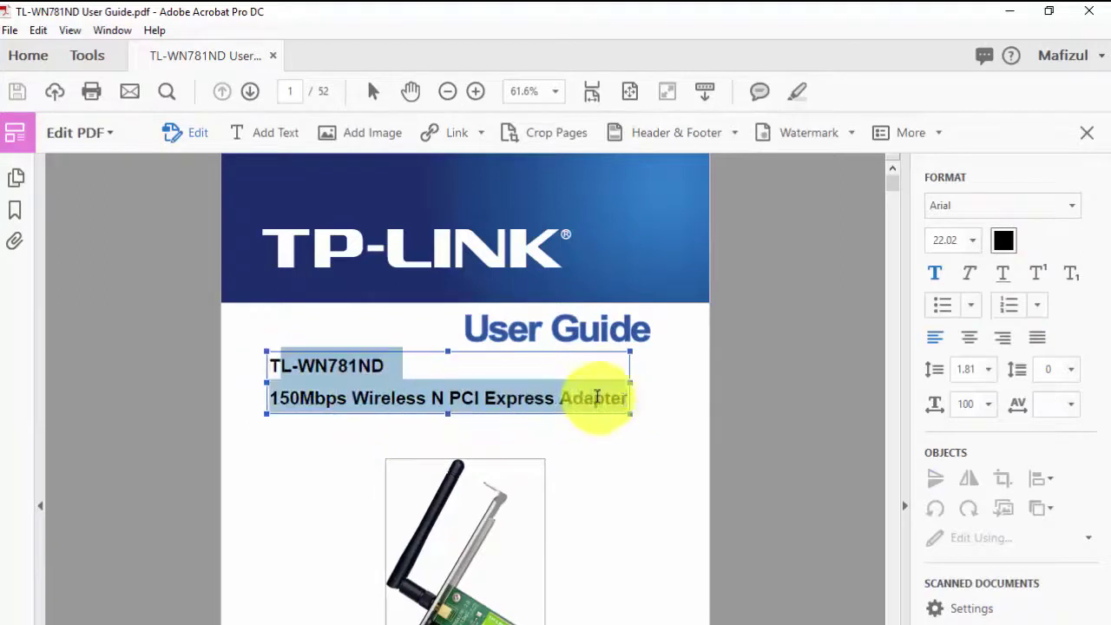
left_click(302, 399)
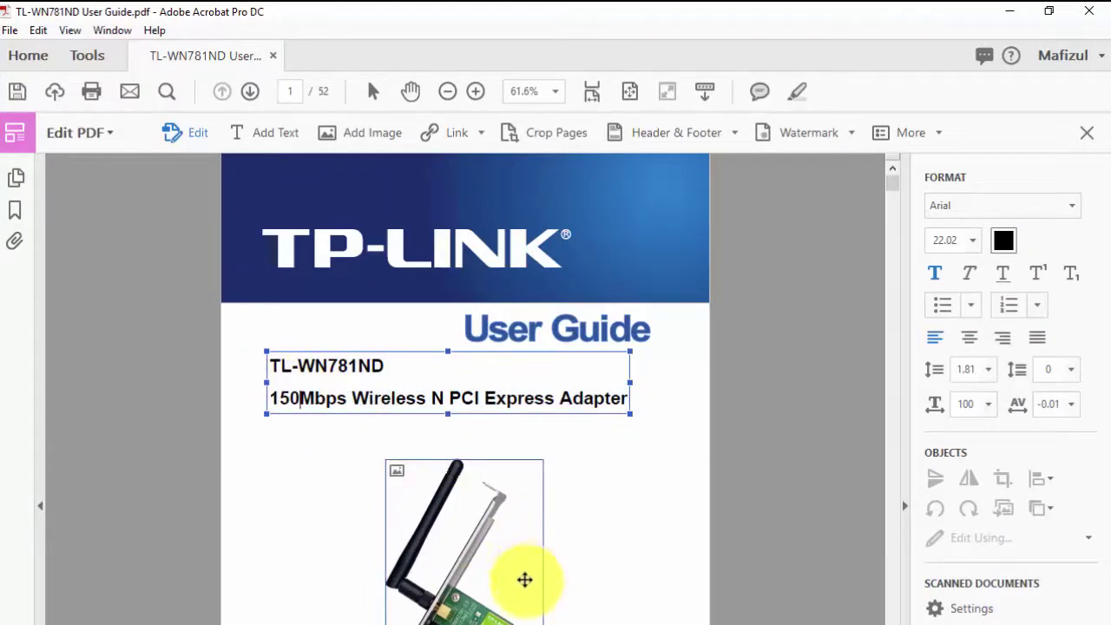
key("Delete")
left_click(496, 466)
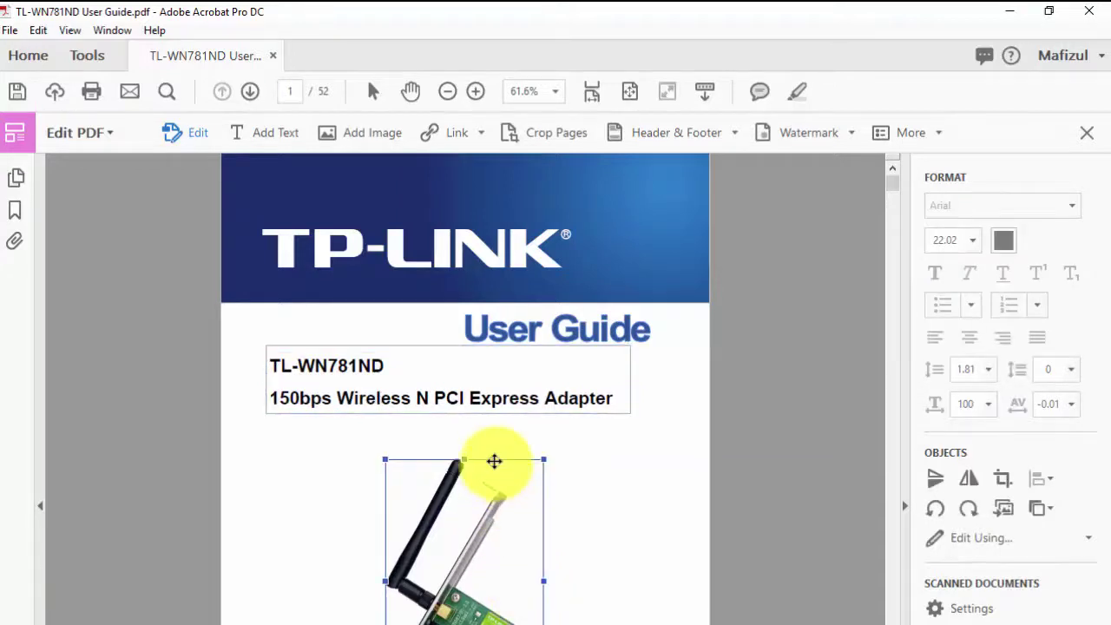
key("Delete")
Step: Append 'kdjfkdf dkf kdjfkdjfkdjfdjkjf d' after the tp-link.com URL on the copyright page
scroll(514, 564, "down", 5)
scroll(515, 590, "down", 5)
left_click(406, 507)
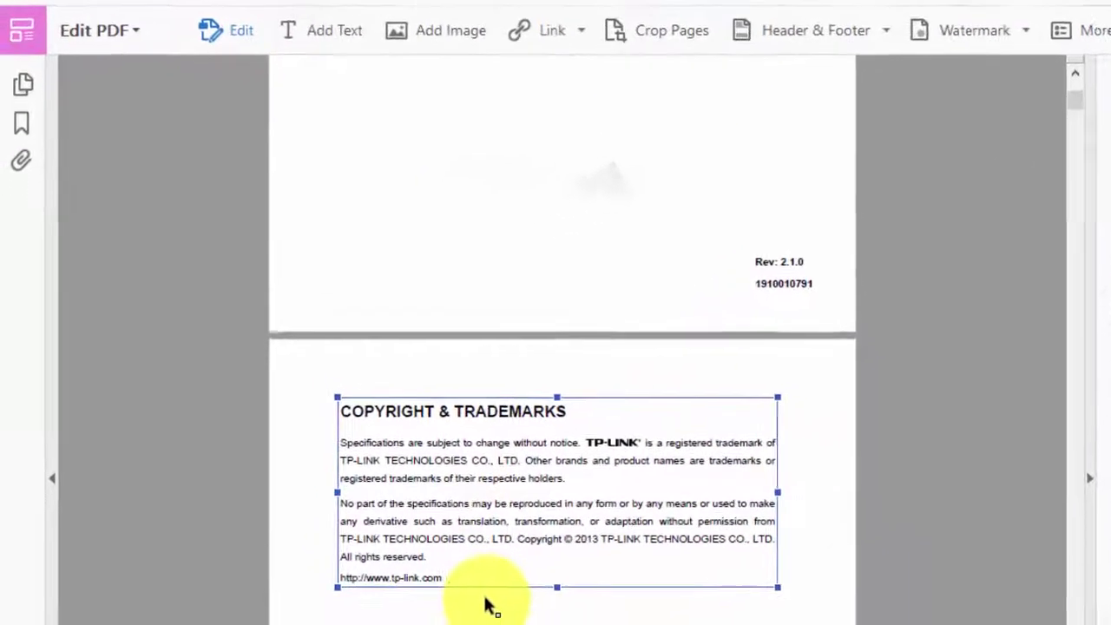
type("kdjfkdf dkf kdjfkdjfkdjfdjk")
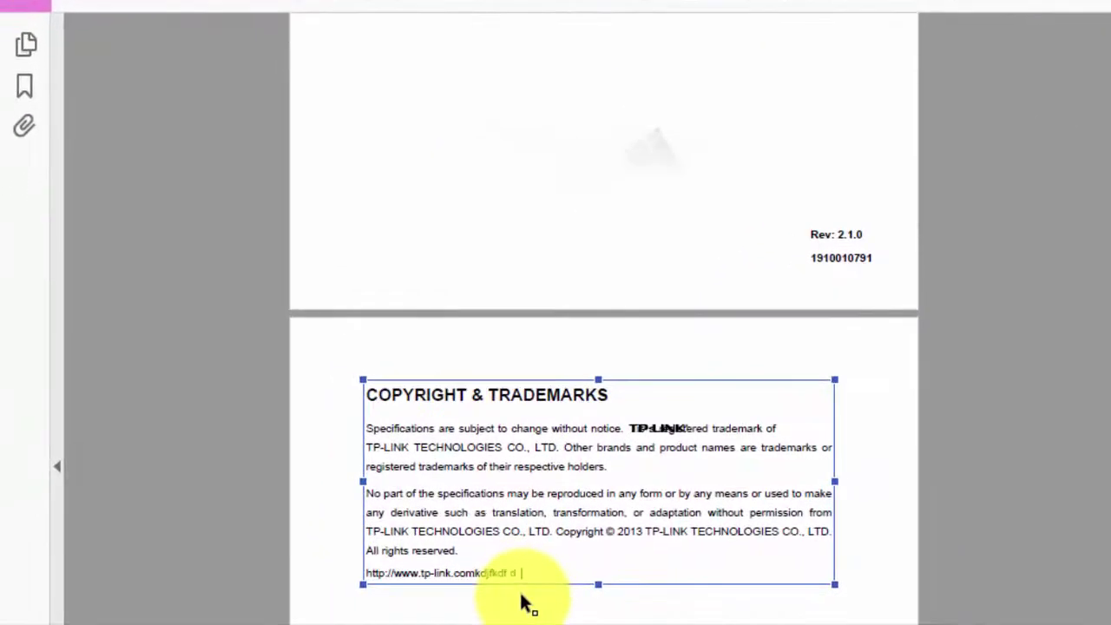
type("jf d")
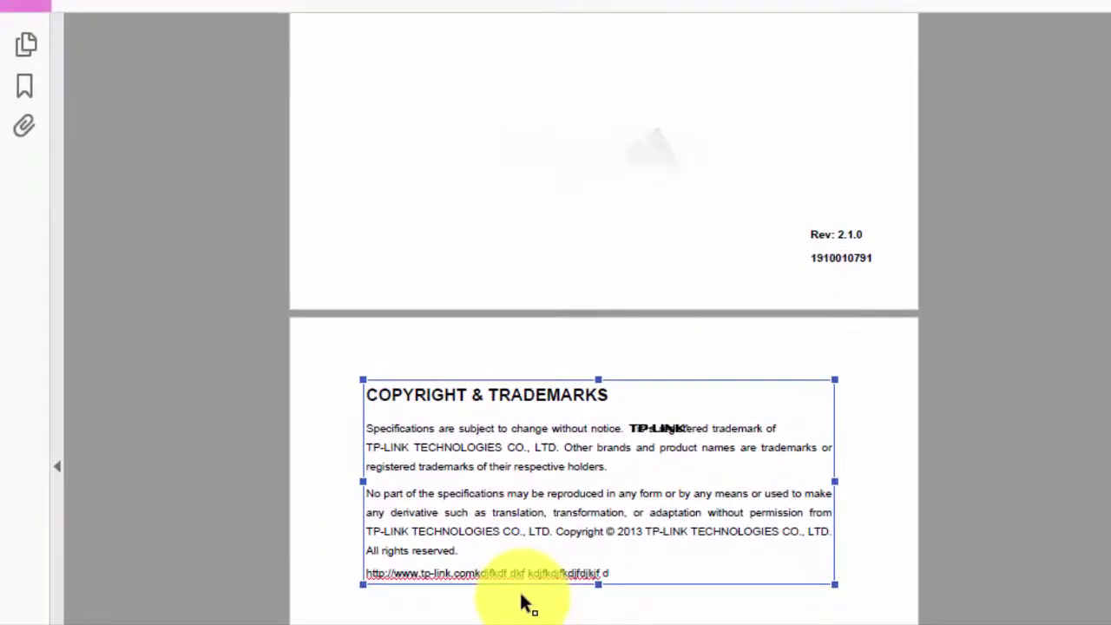
key("Escape")
left_click(368, 367)
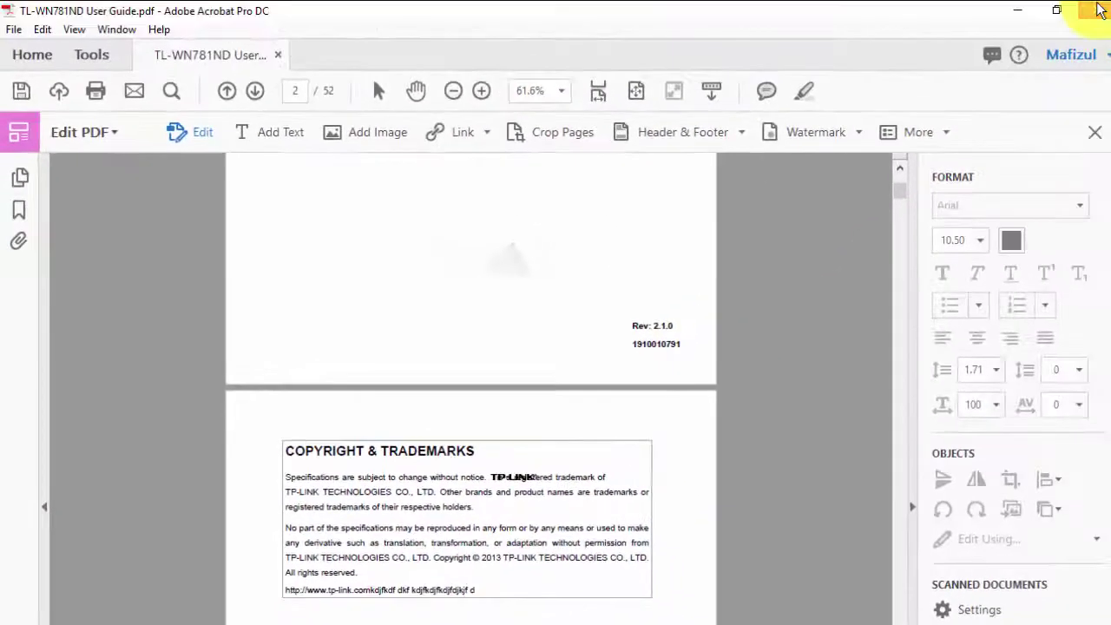
Step: Close the edited user guide in Acrobat without saving, then bring up Word's Save As options
key("ctrl+w")
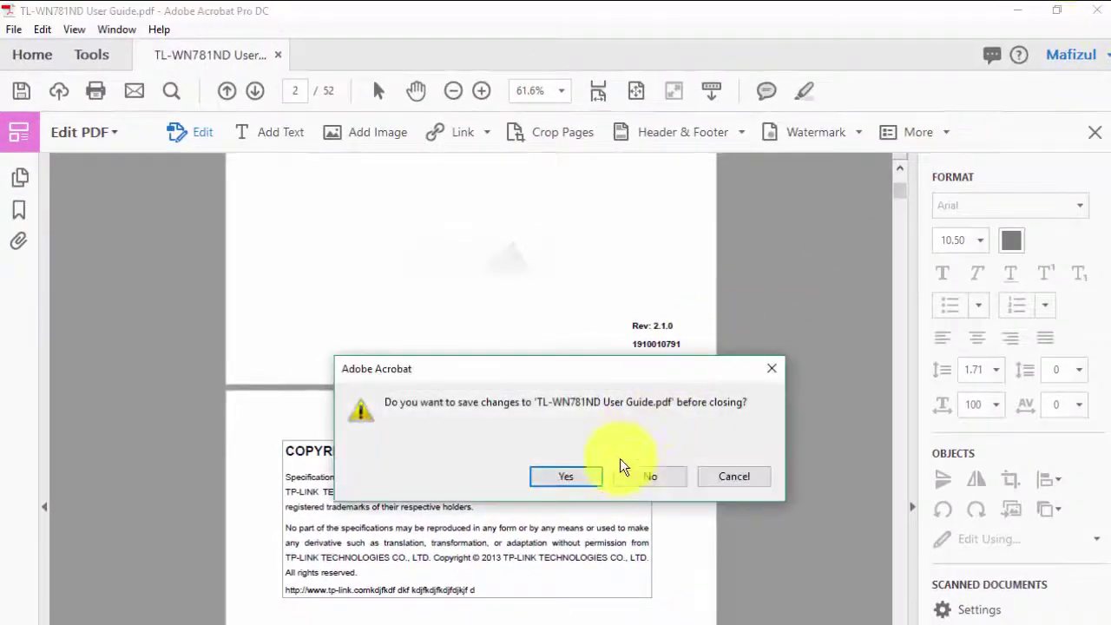
left_click(643, 478)
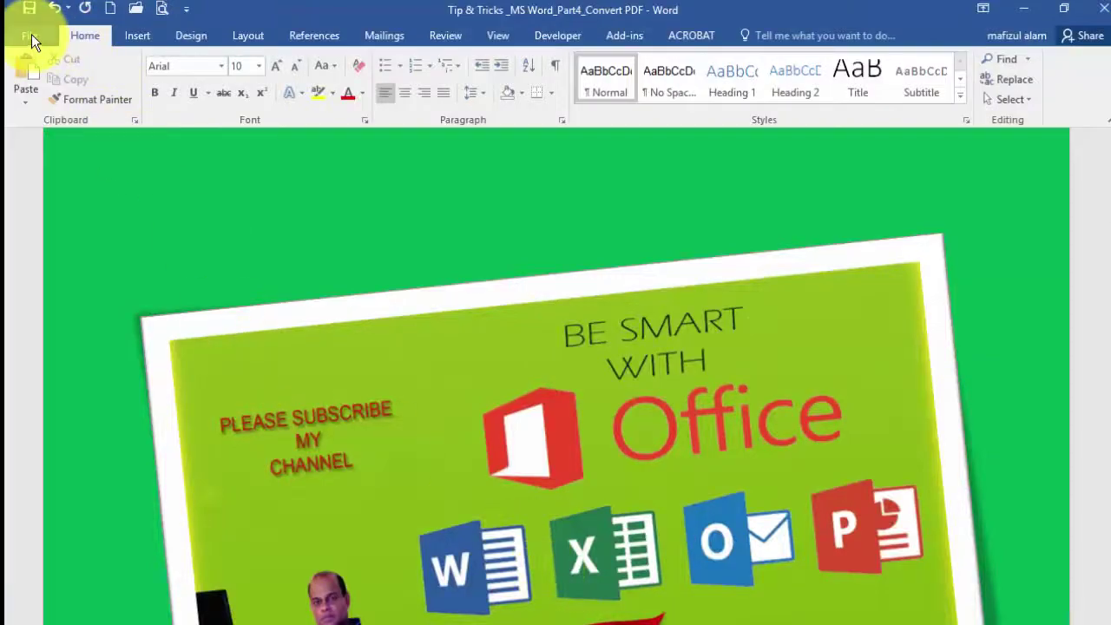
left_click(31, 34)
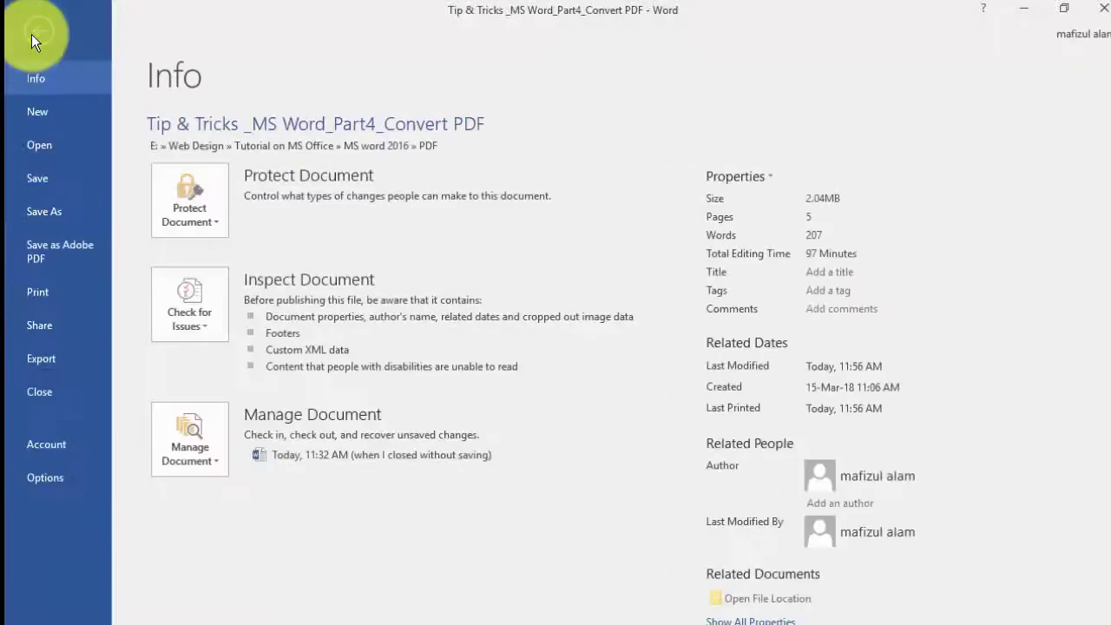
left_click(71, 215)
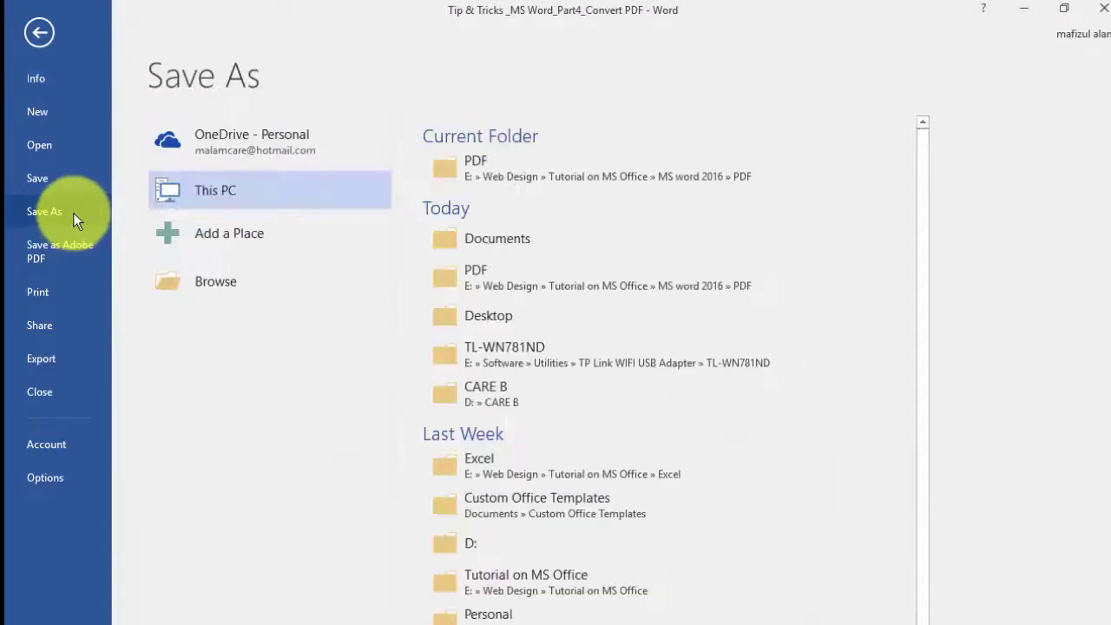
Step: Choose the Pictures folder as the save location and PDF as the file type
left_click(214, 280)
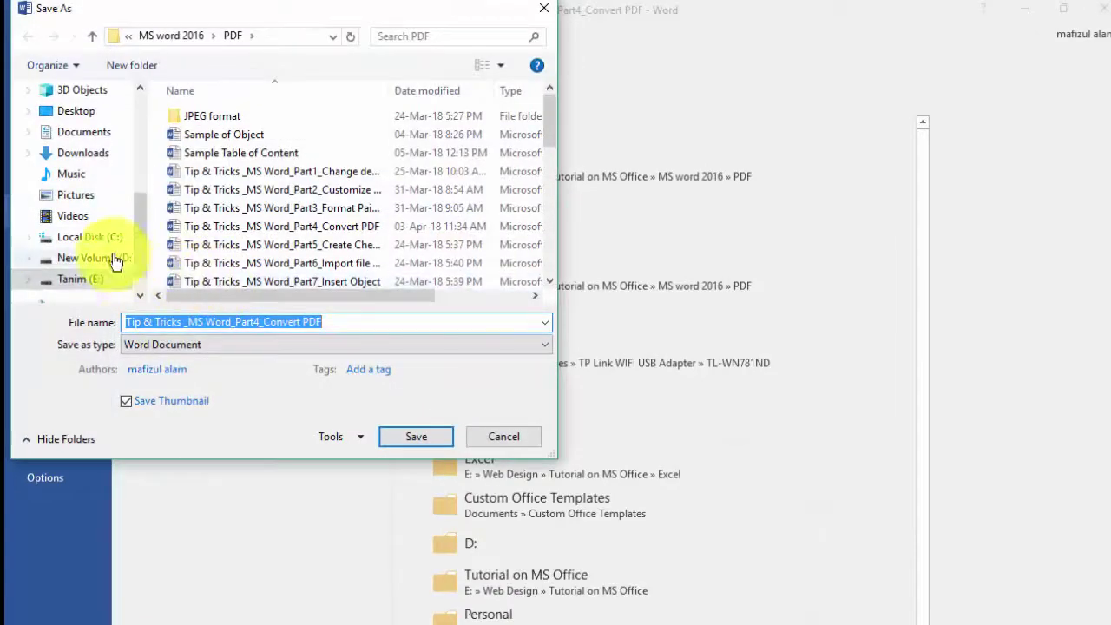
left_click(78, 196)
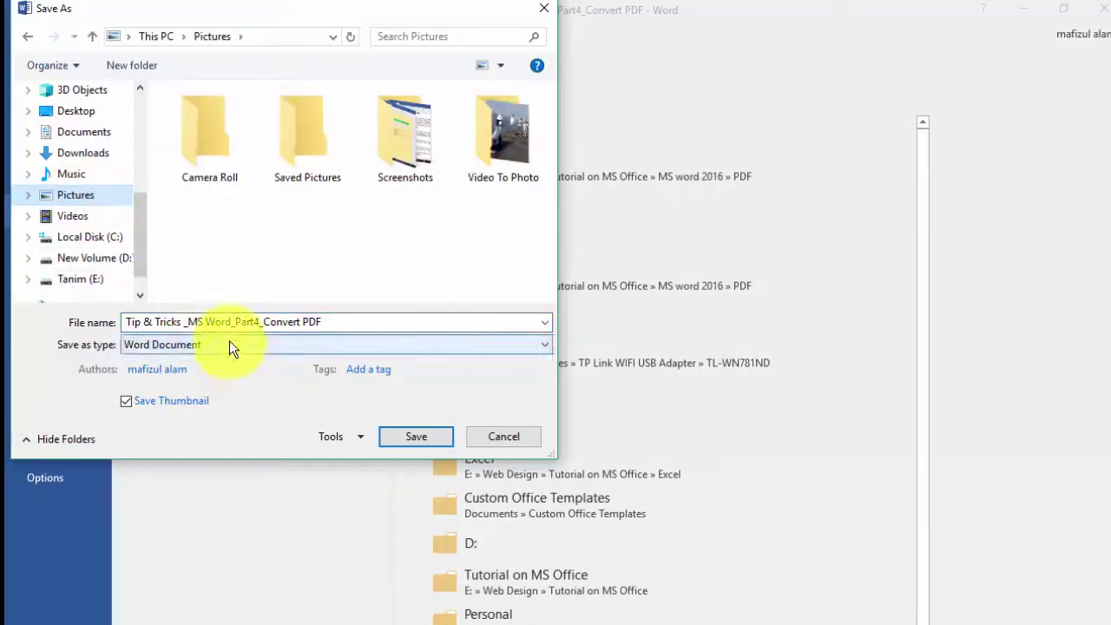
left_click(229, 343)
left_click(180, 442)
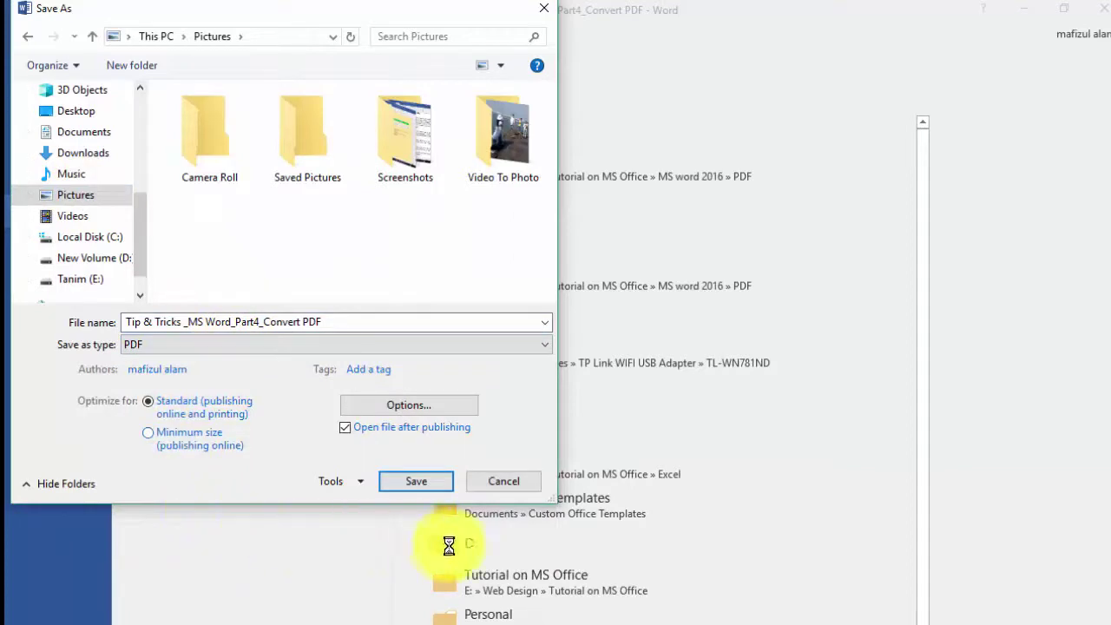
Step: Enable 'Encrypt the document with a password' in the PDF options and enter the password twice
left_click(428, 405)
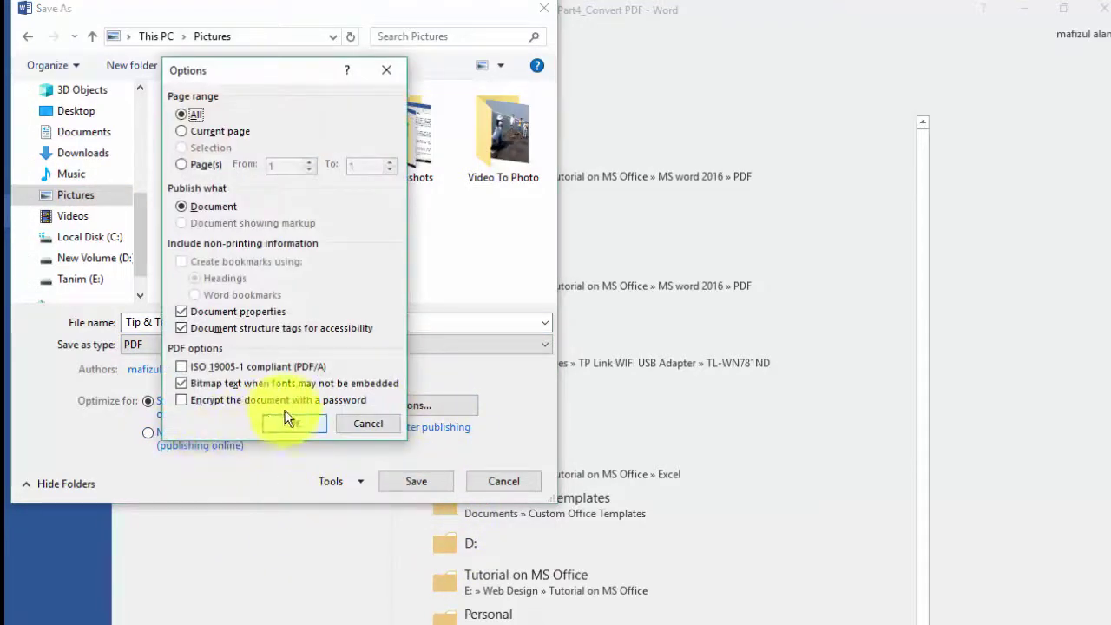
left_click(182, 400)
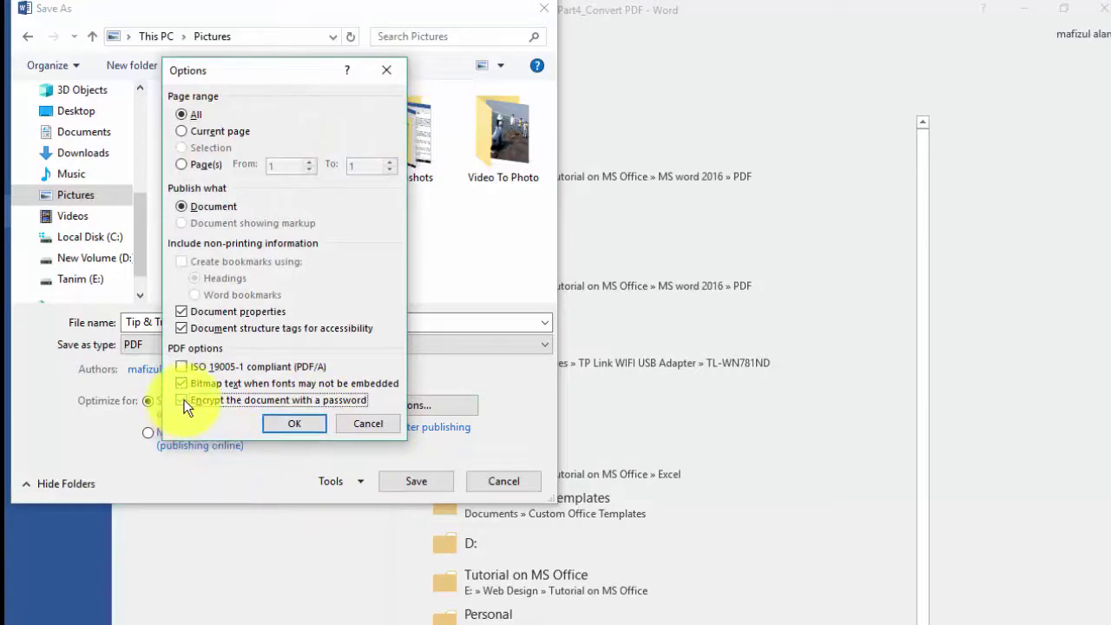
left_click(297, 423)
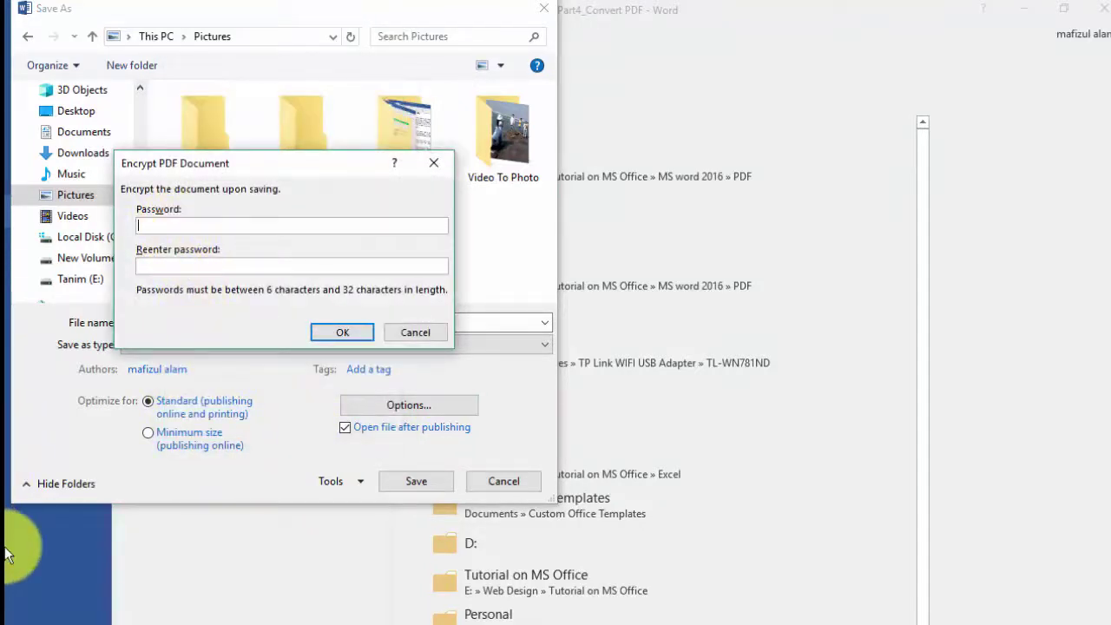
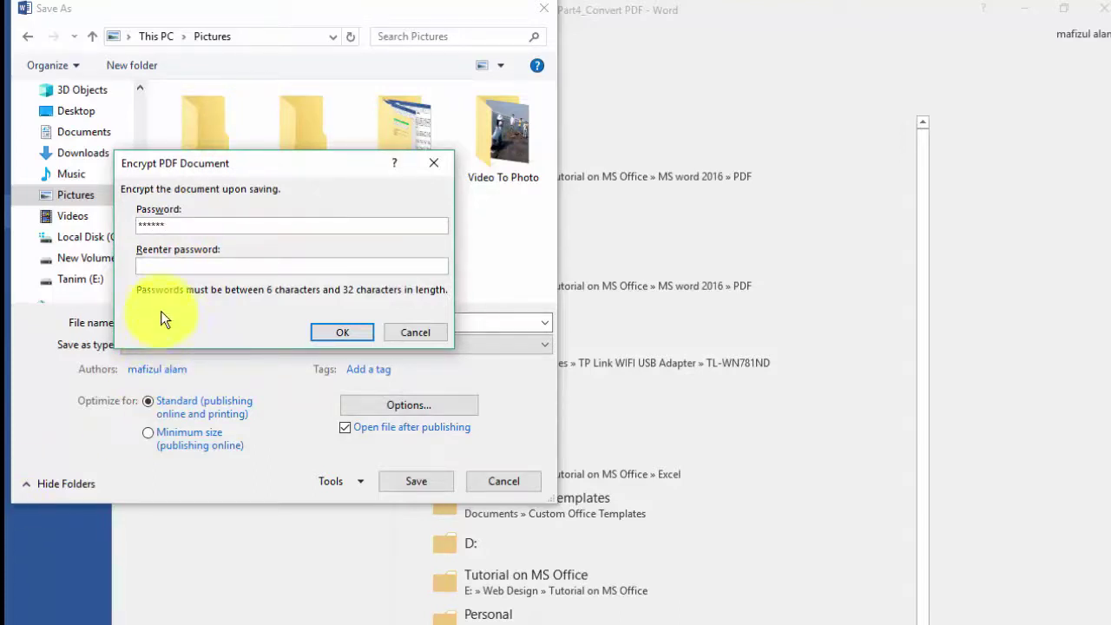
left_click(171, 264)
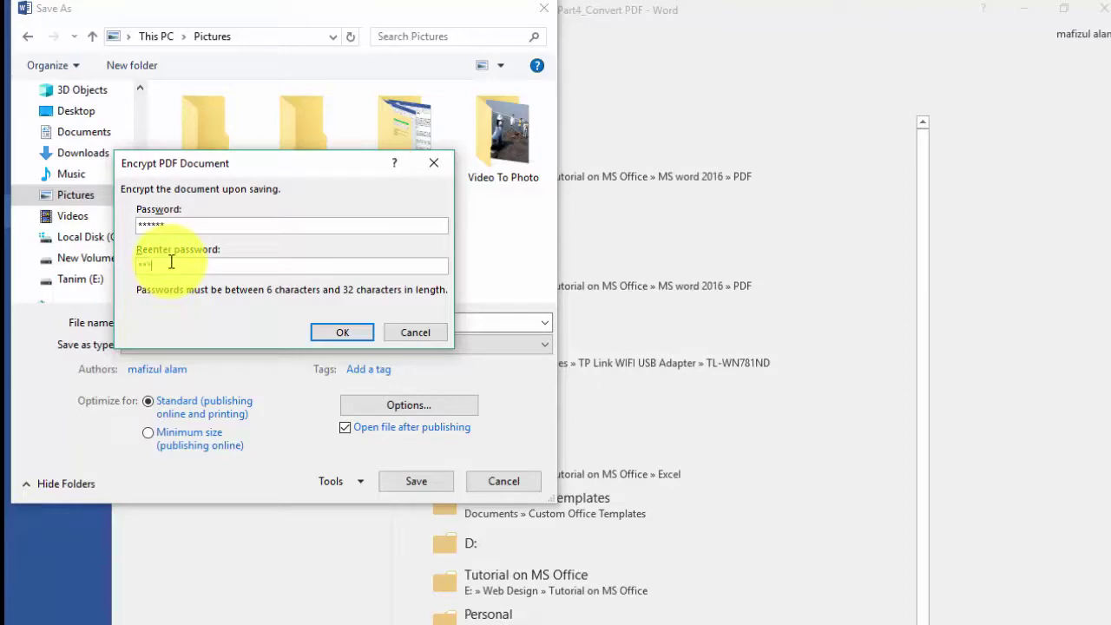
type("6")
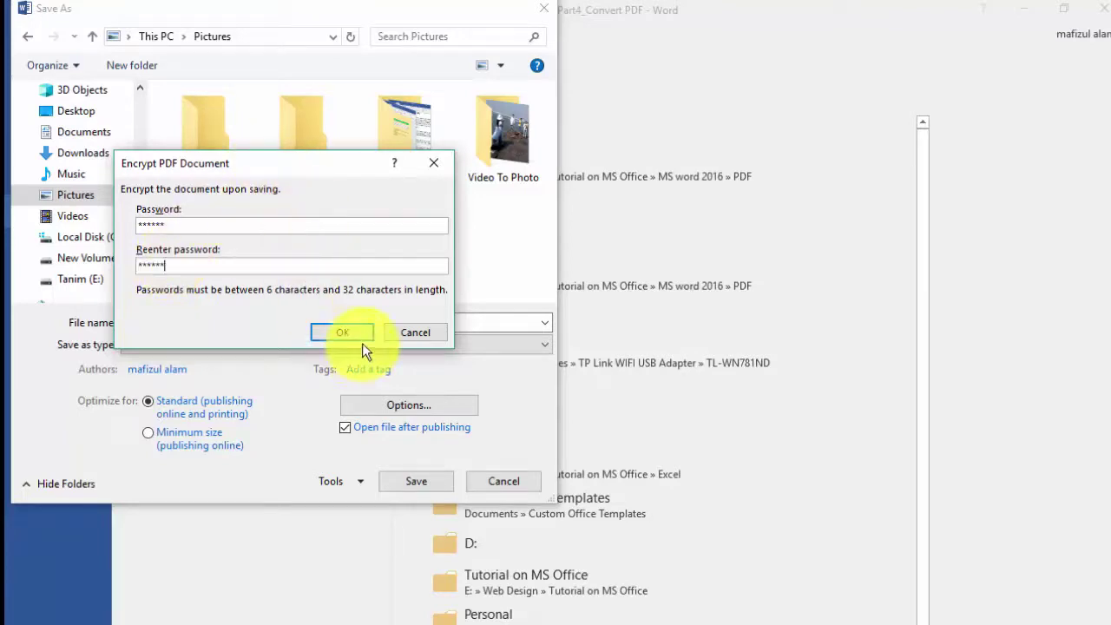
left_click(352, 332)
Step: Save the encrypted PDF, open it in Acrobat with its open password, and close Word
left_click(417, 481)
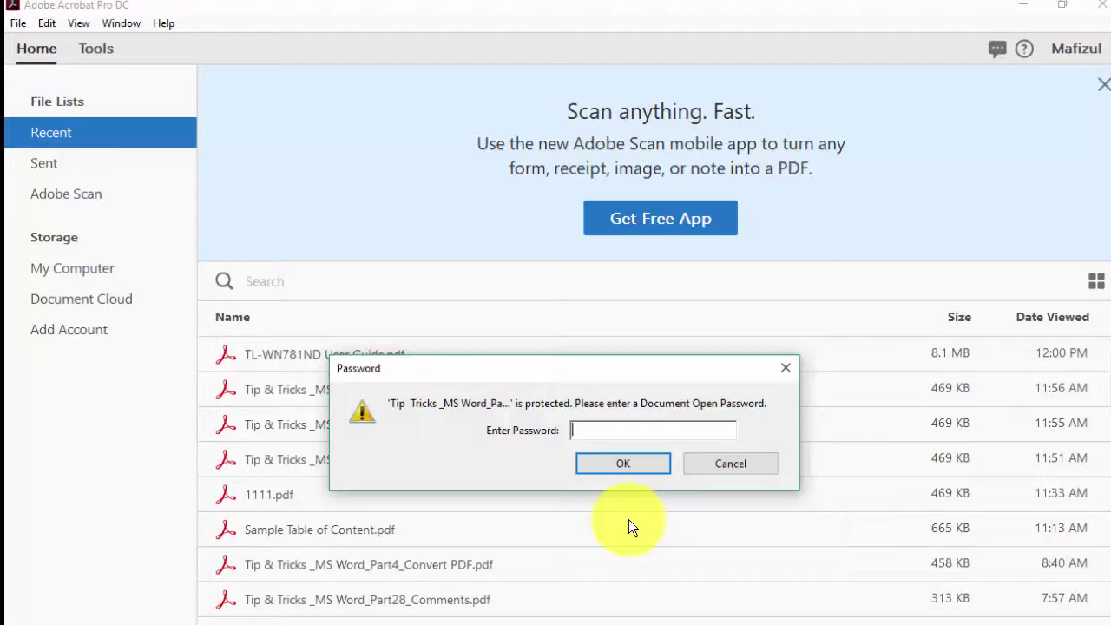
type("******")
key("Return")
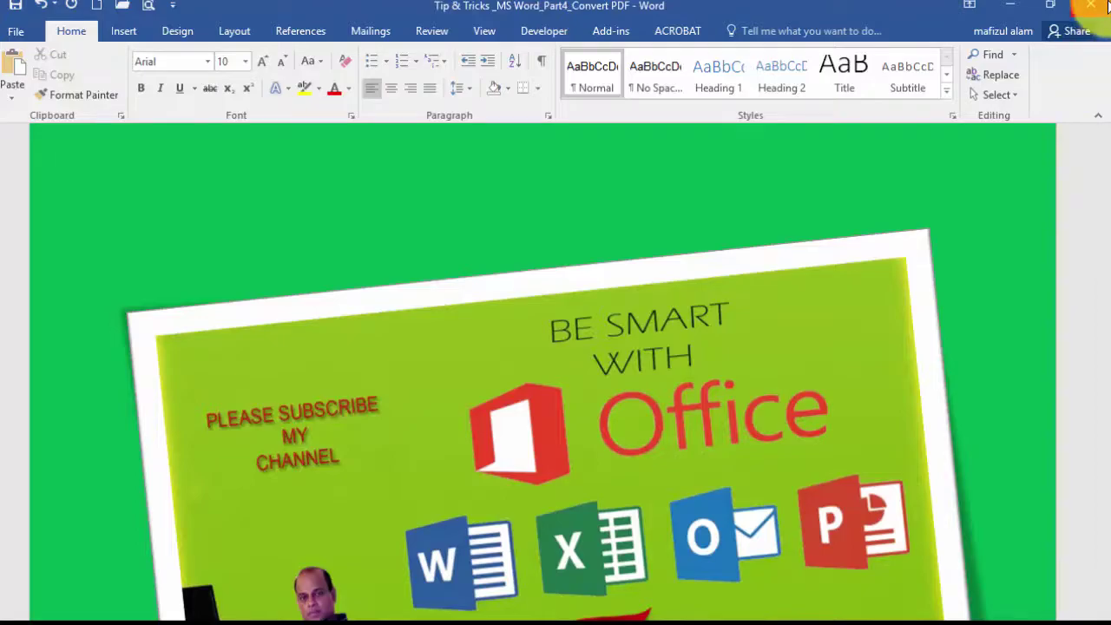
left_click(1104, 6)
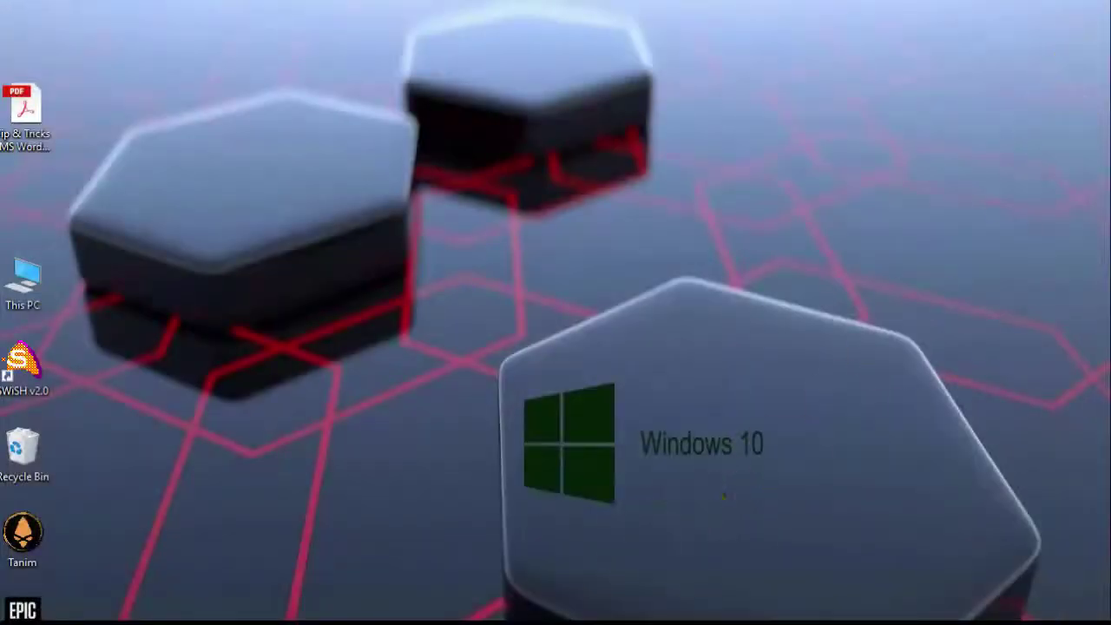
Step: Launch Adobe Acrobat DC from the Adobe CC 2018 group in the Start menu
key("super")
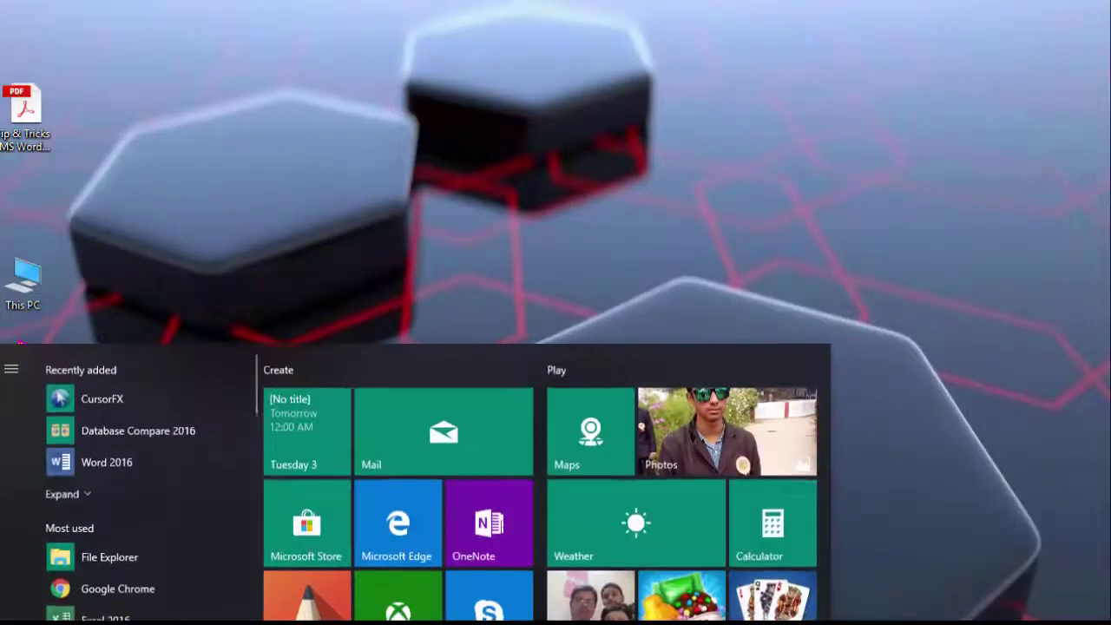
scroll(538, 477, "down", 3)
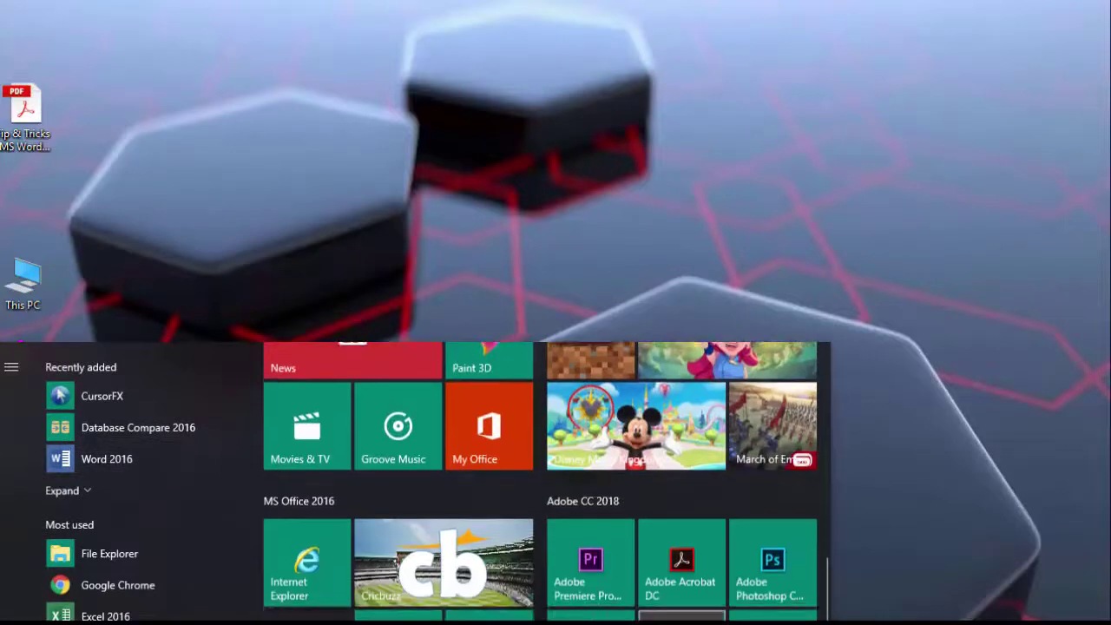
left_click(703, 574)
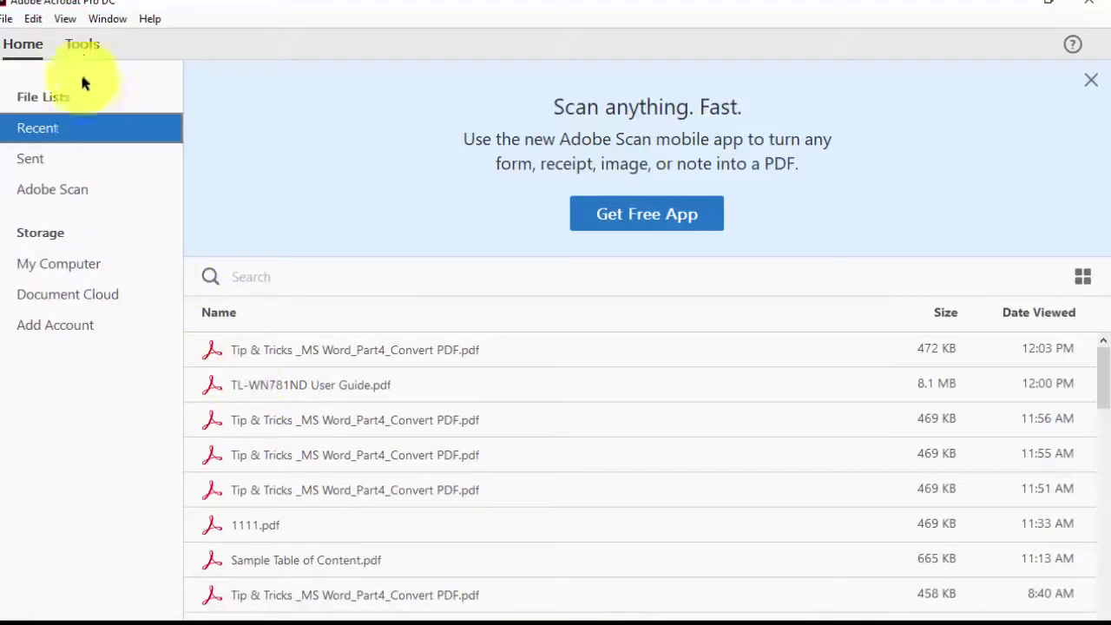
Step: Open the TL-WN781ND User Guide PDF in Acrobat
left_click(7, 19)
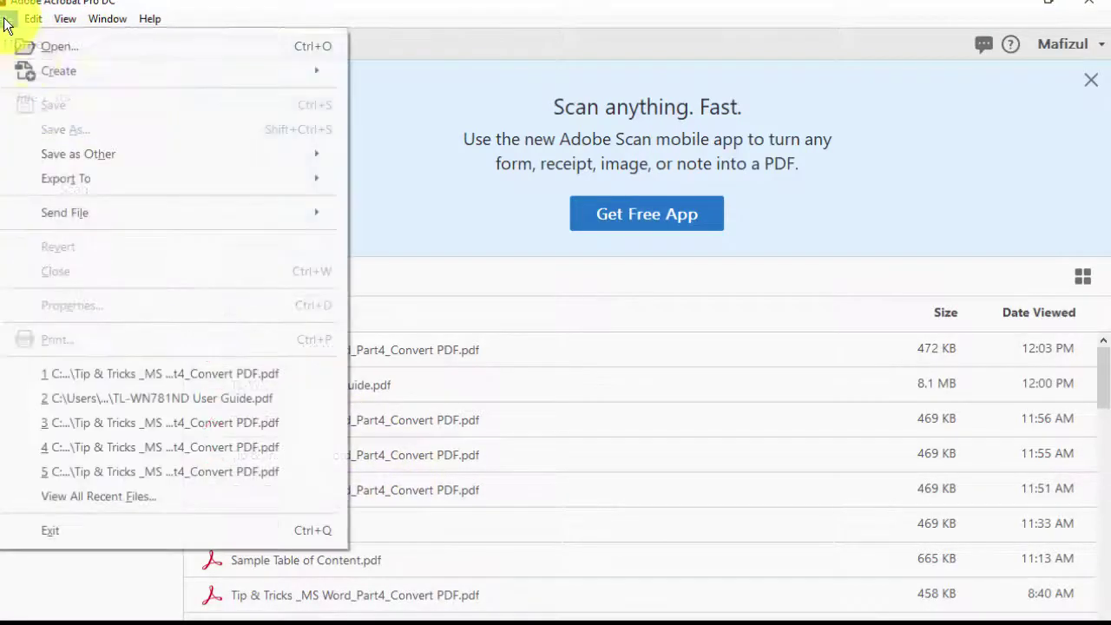
left_click(40, 48)
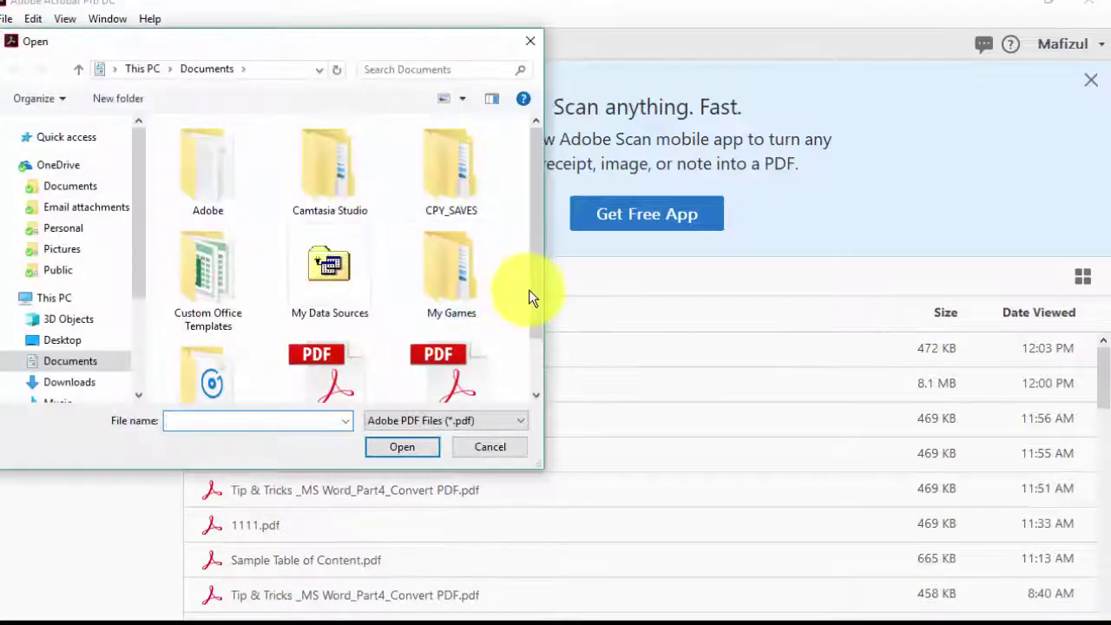
scroll(531, 322, "down", 2)
left_click(462, 347)
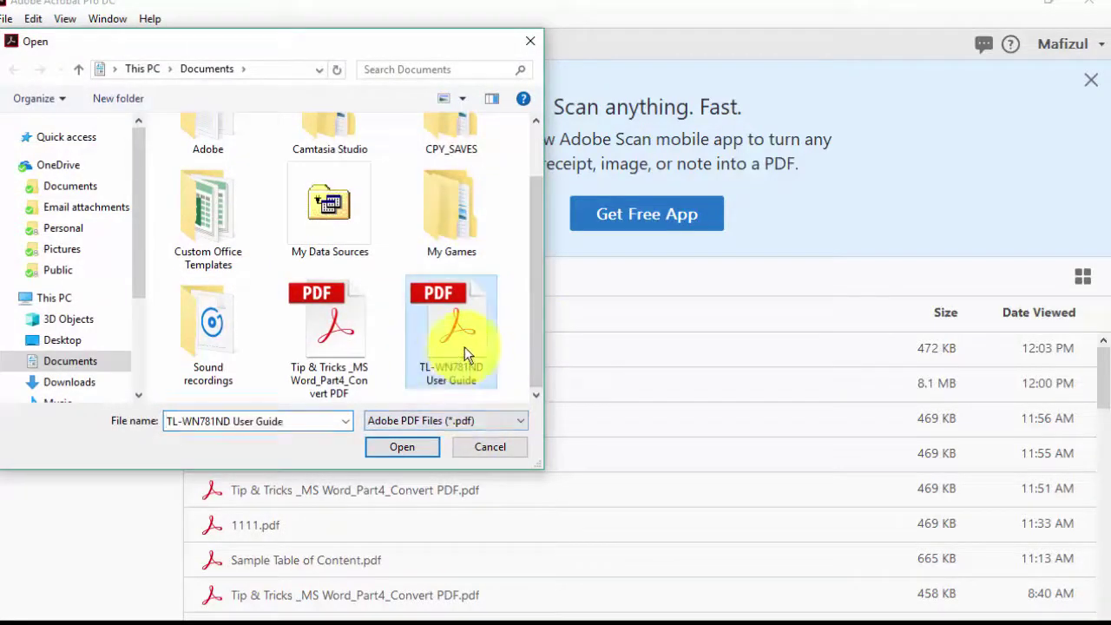
left_click(404, 448)
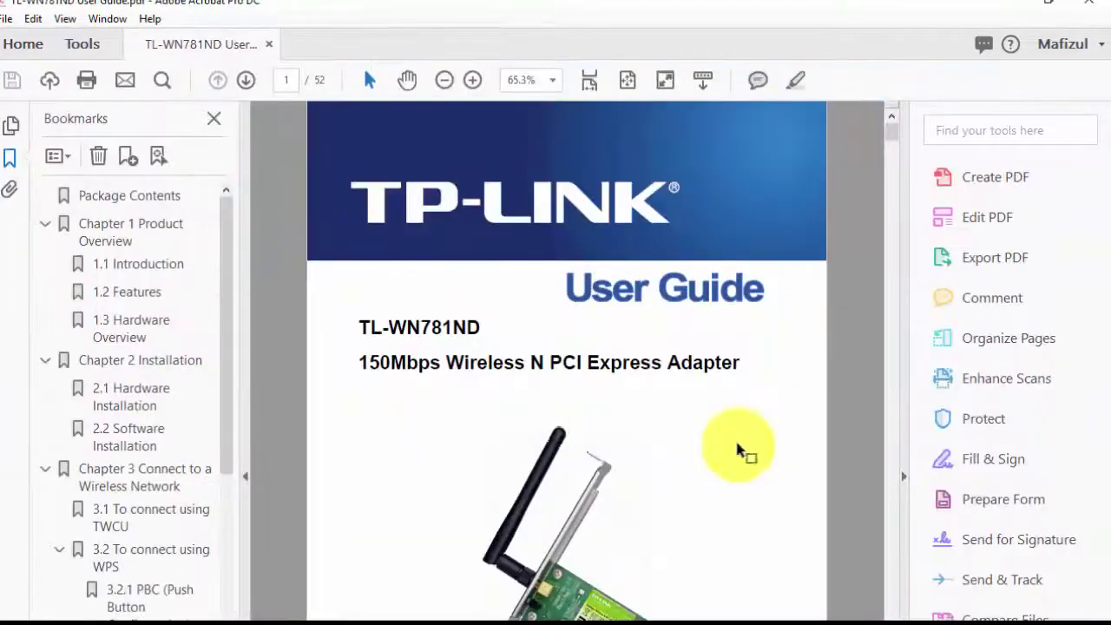
Step: Restrict editing of the guide with a permissions password, entered and confirmed
left_click(990, 421)
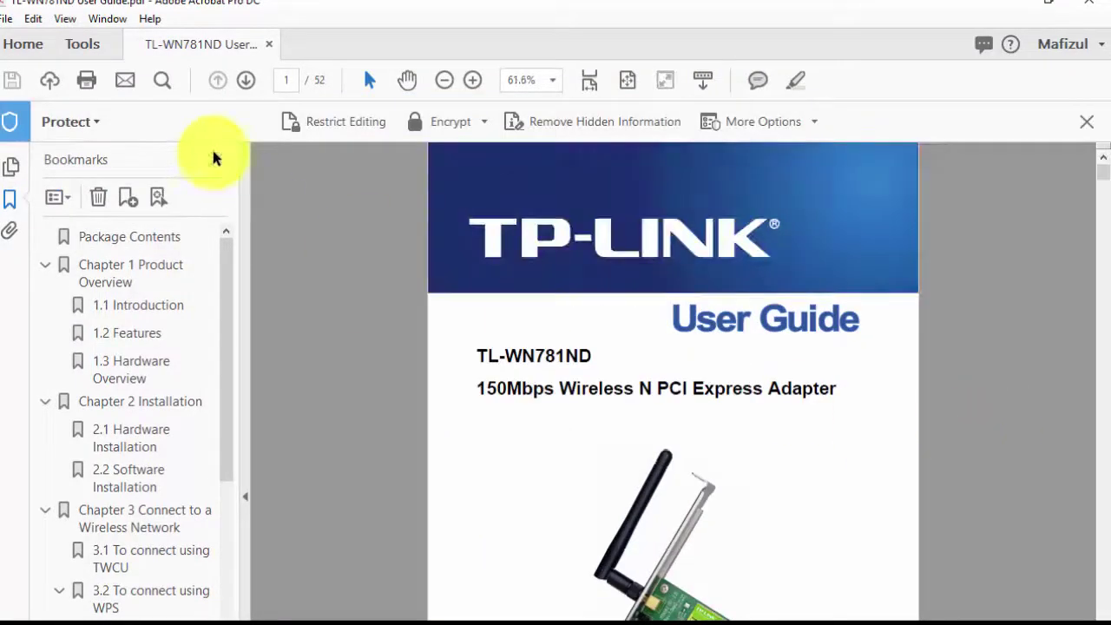
left_click(332, 122)
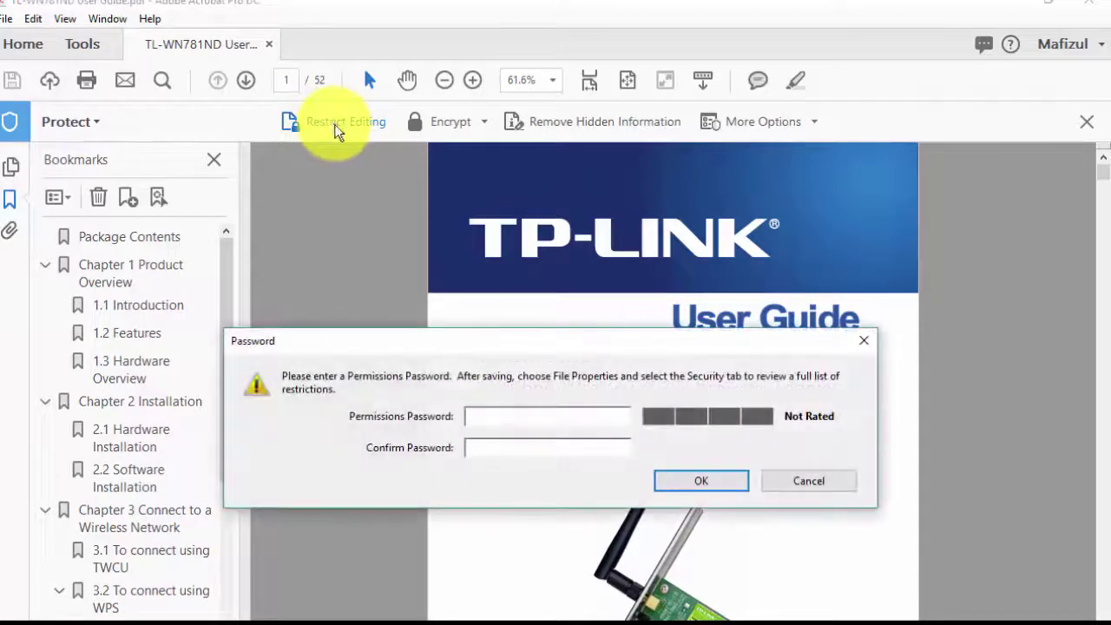
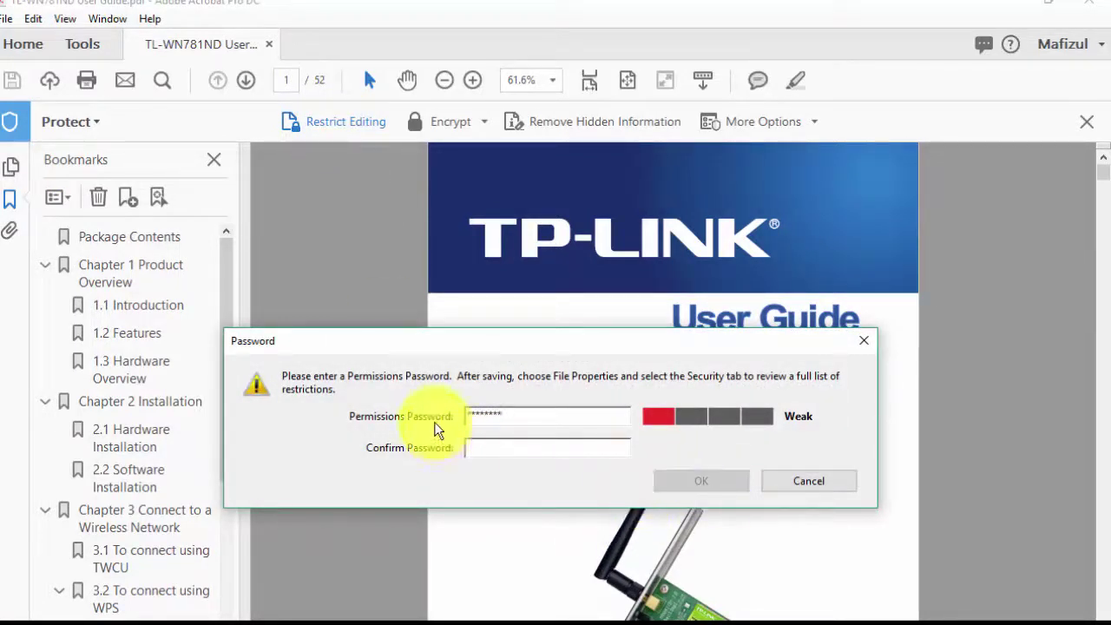
left_click(483, 446)
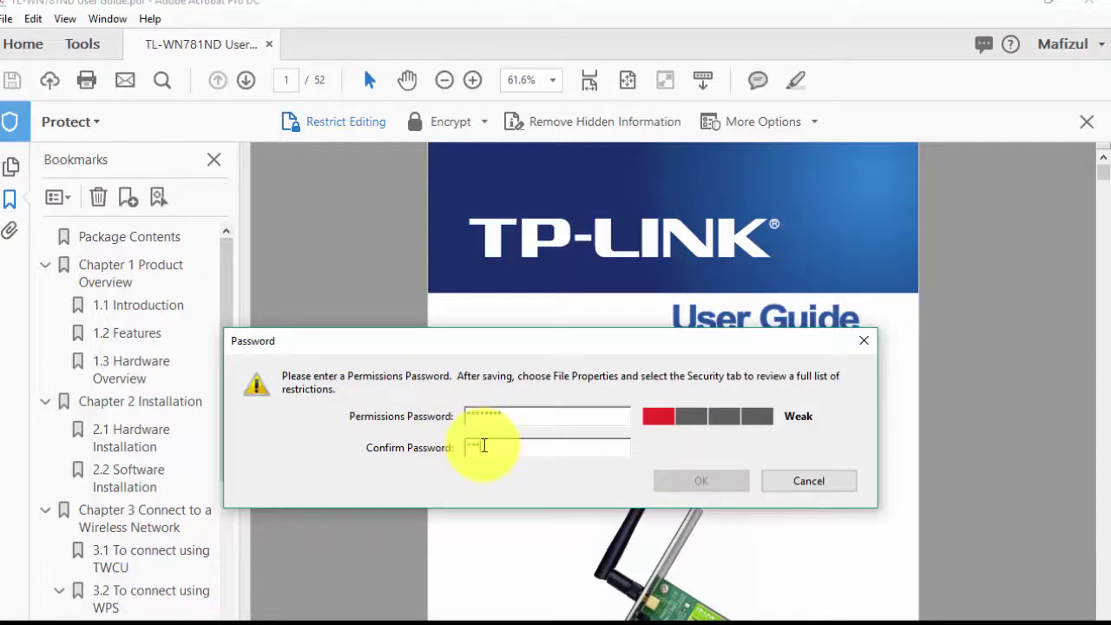
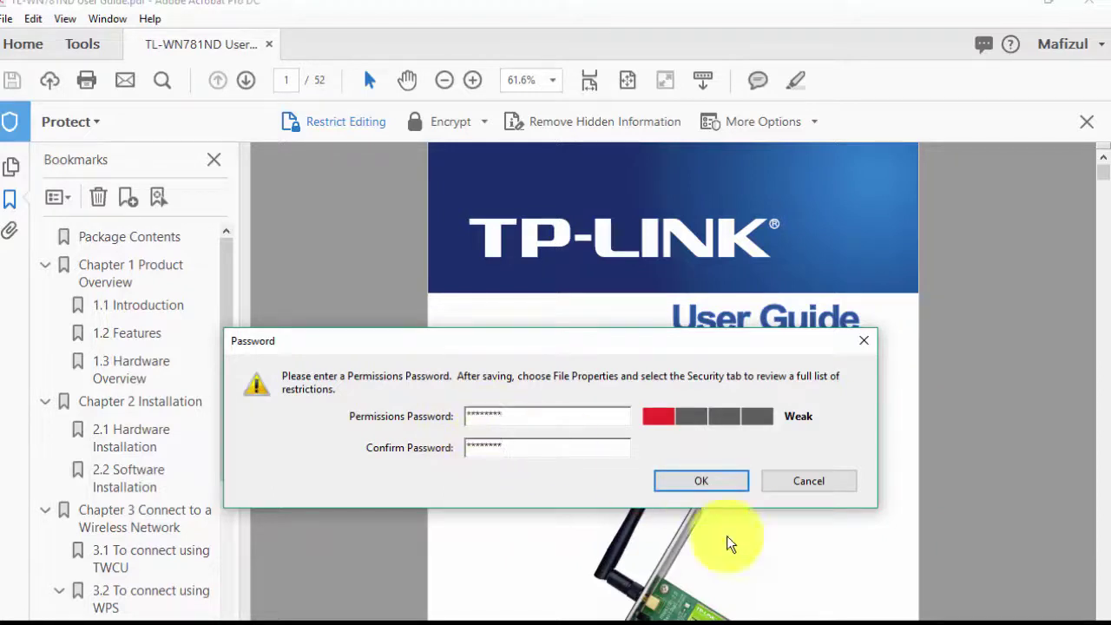
left_click(698, 481)
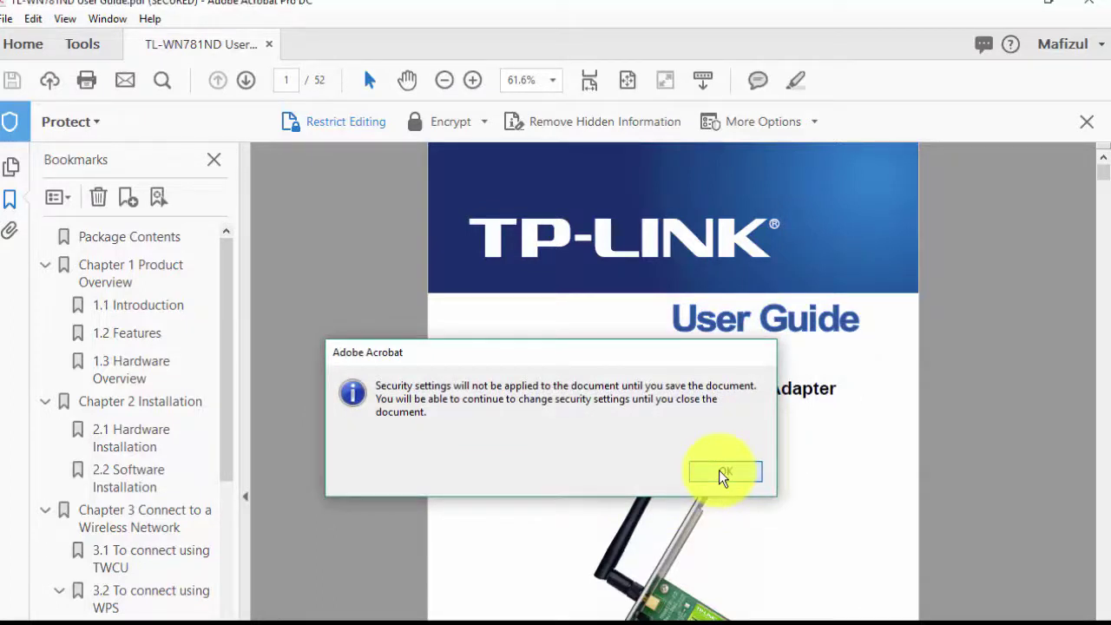
left_click(719, 473)
Step: Save the secured user guide to the Desktop
left_click(11, 81)
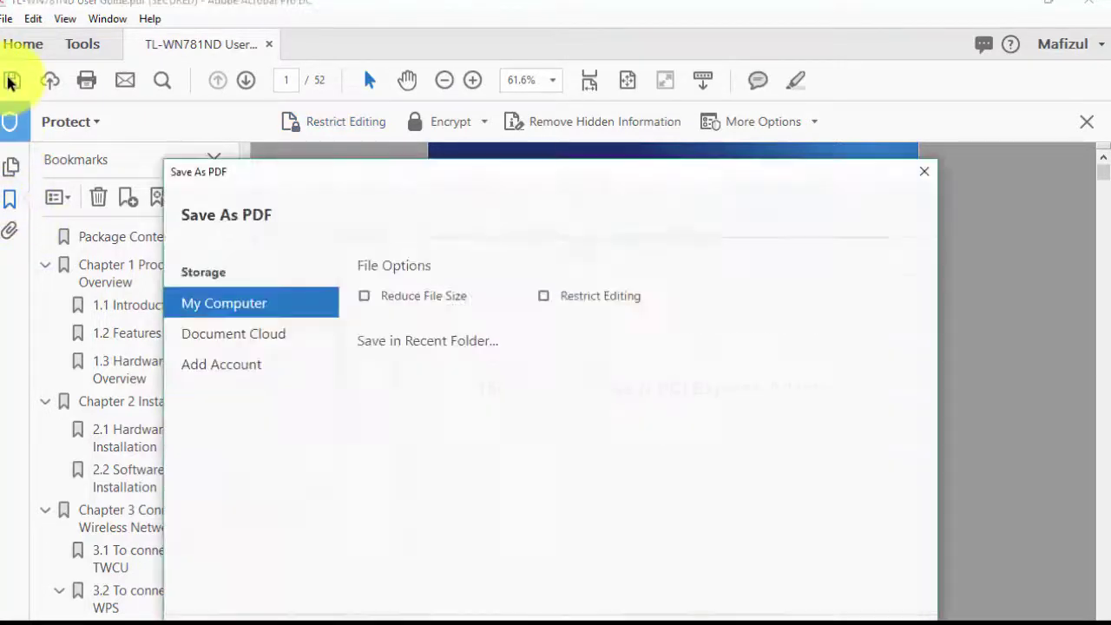
left_click(473, 403)
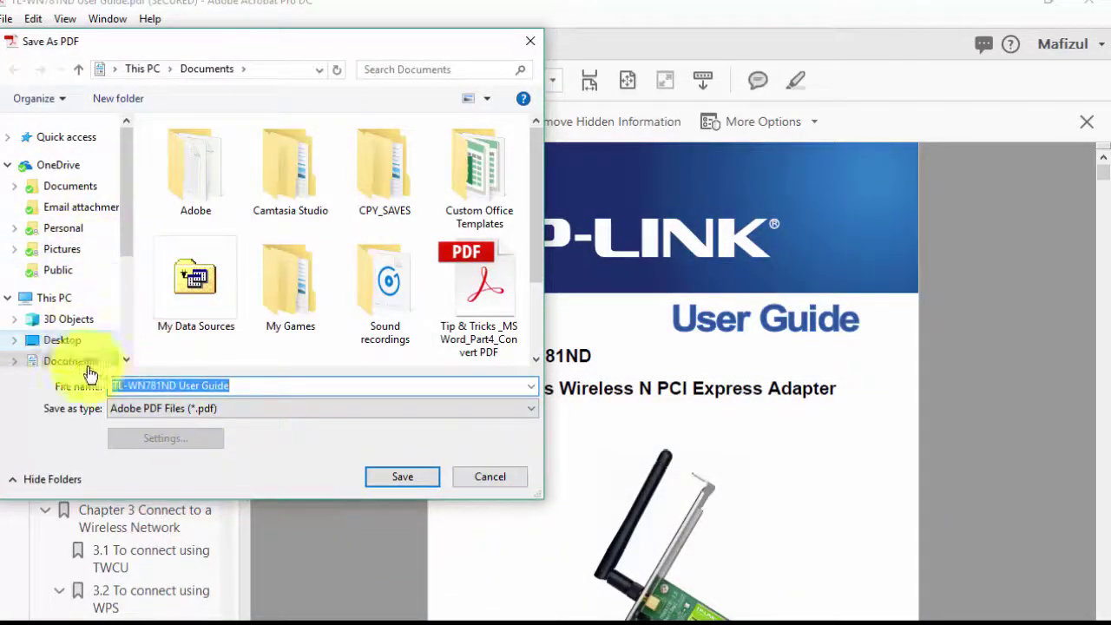
left_click(65, 340)
left_click(402, 477)
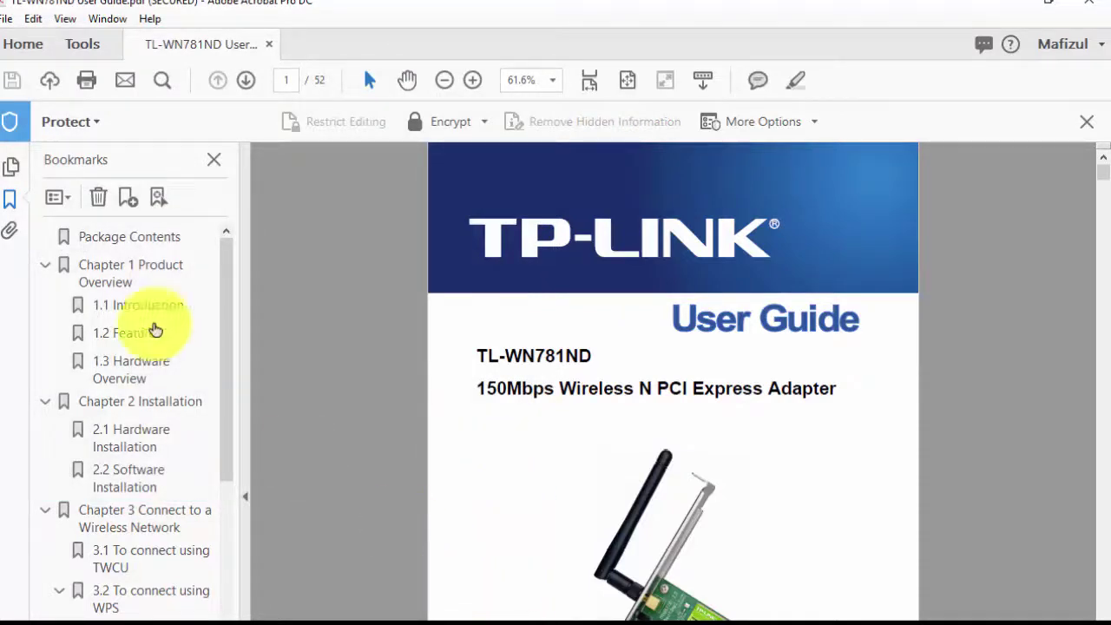
Step: Try Edit PDF on the secured guide, dismiss the password prompt and 'not permitted' alert, then close Acrobat
left_click(86, 43)
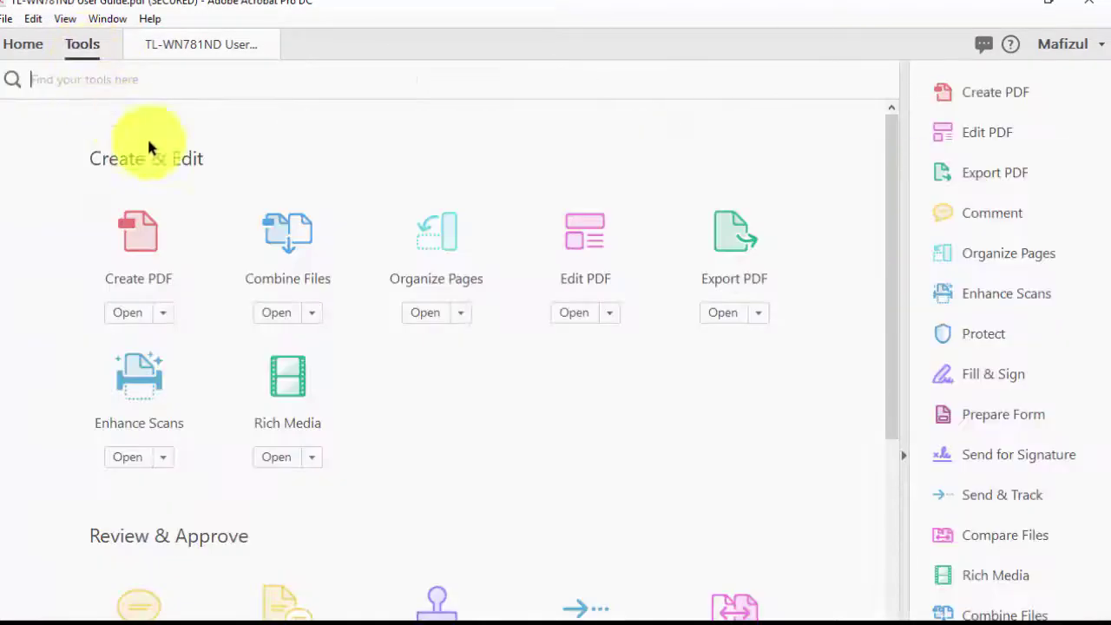
left_click(983, 131)
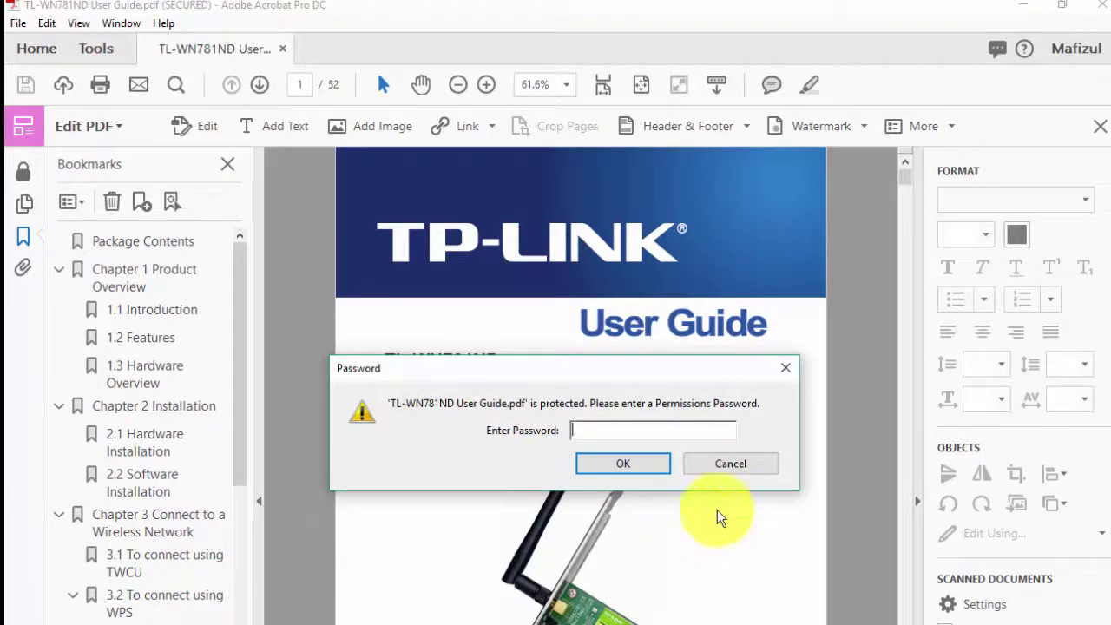
left_click(732, 462)
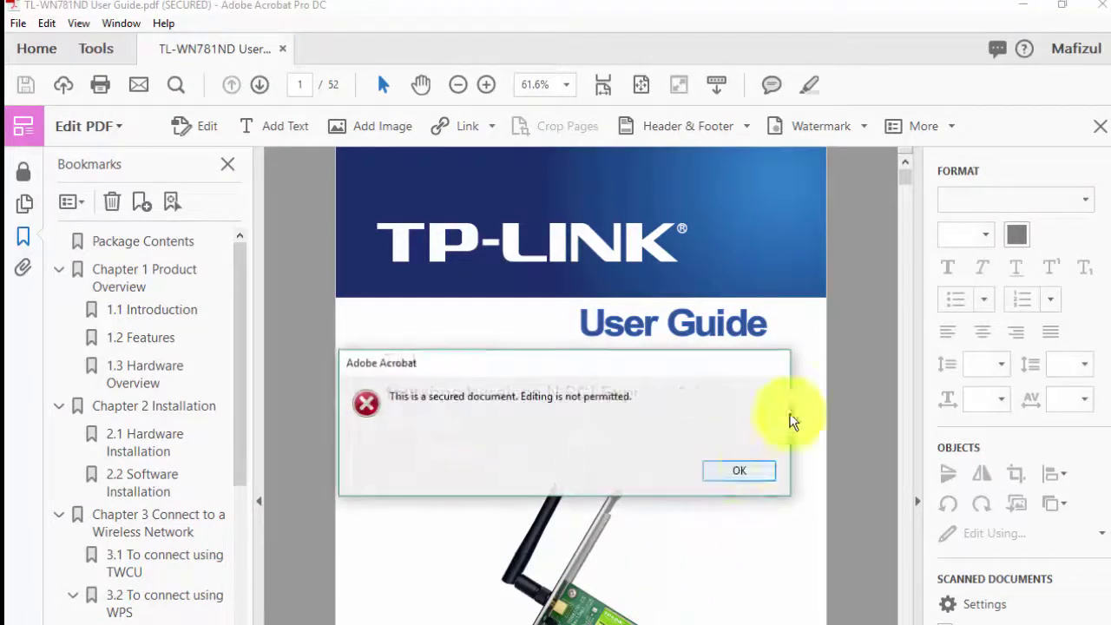
left_click(752, 472)
left_click(1096, 7)
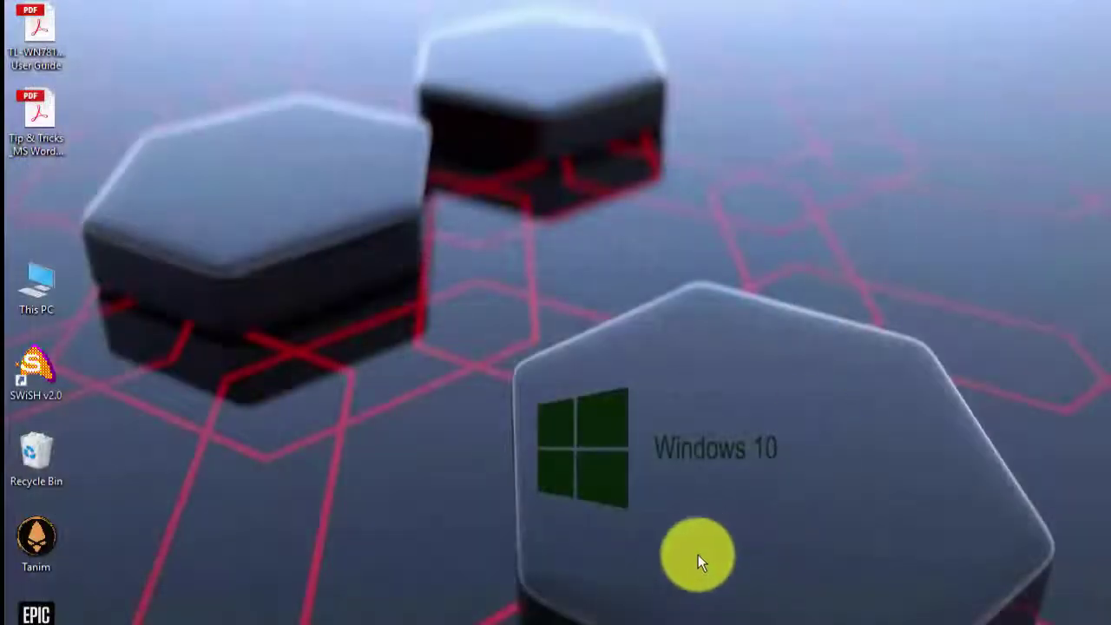